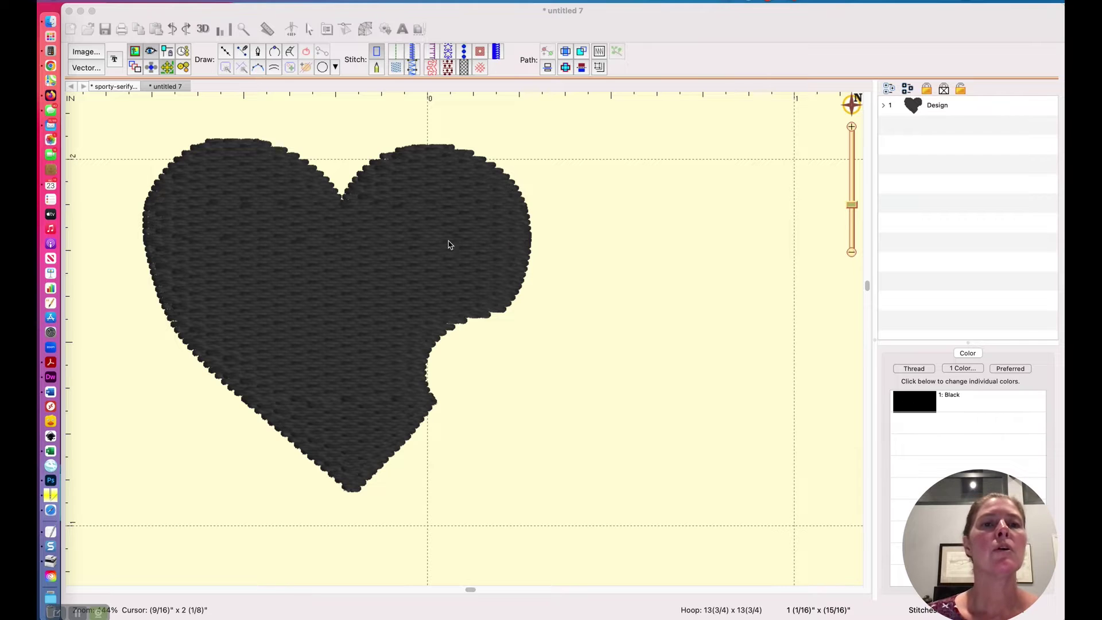
# Switch the heart from 3D to plain stitch lines and zoom in on its bitten right edge
pyautogui.click(600, 227)
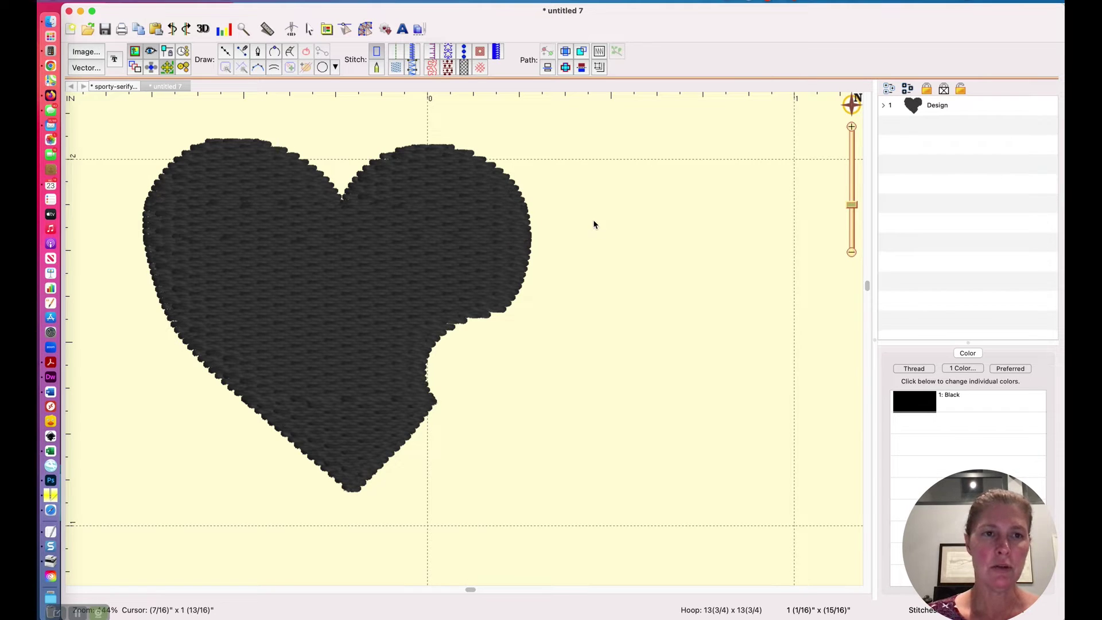
pyautogui.click(203, 30)
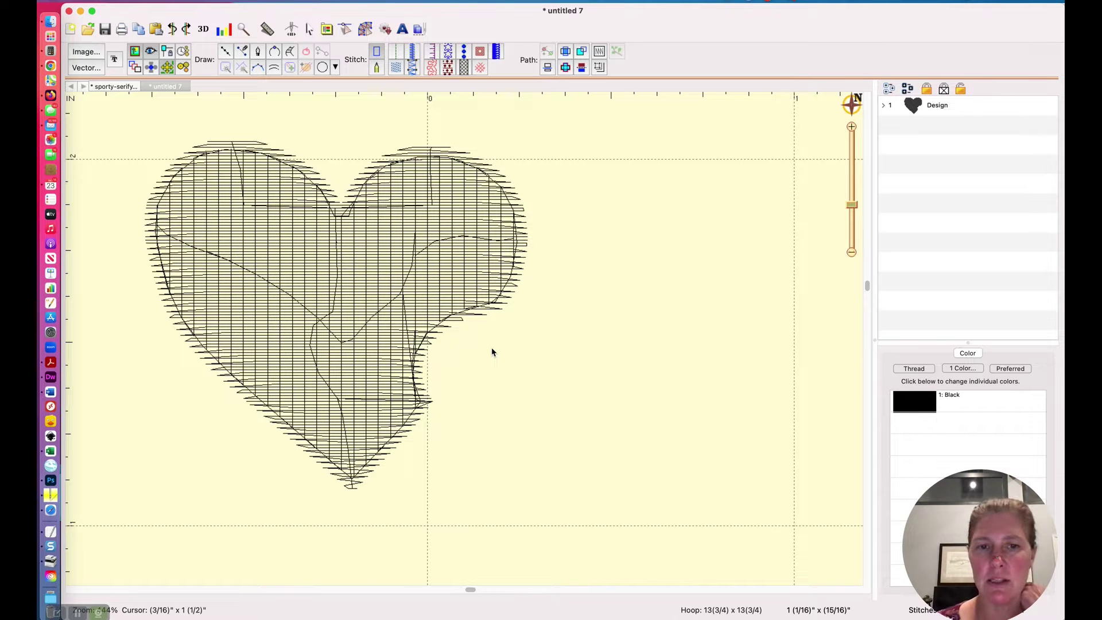
pyautogui.moveTo(856, 206); pyautogui.dragTo(859, 181)
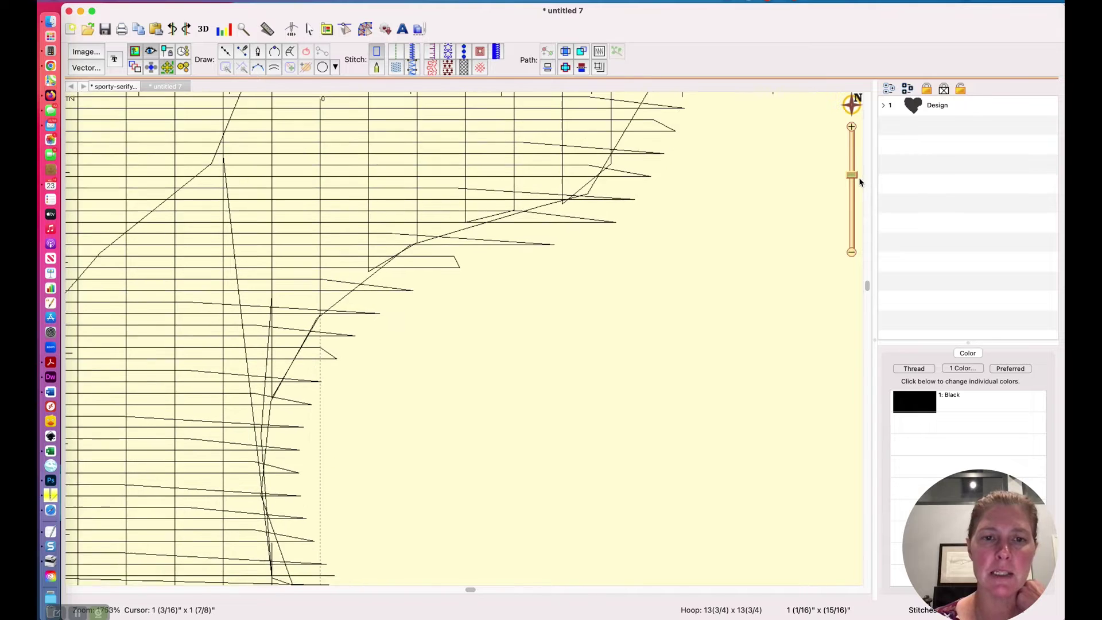
pyautogui.click(346, 30)
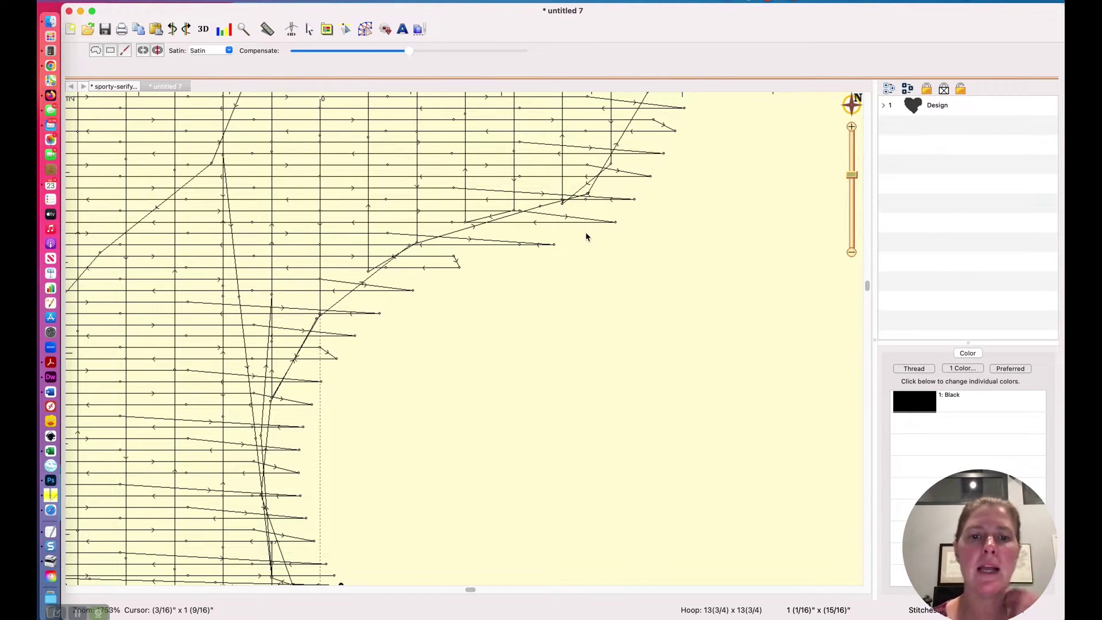
pyautogui.scroll(-5, 563, 371)
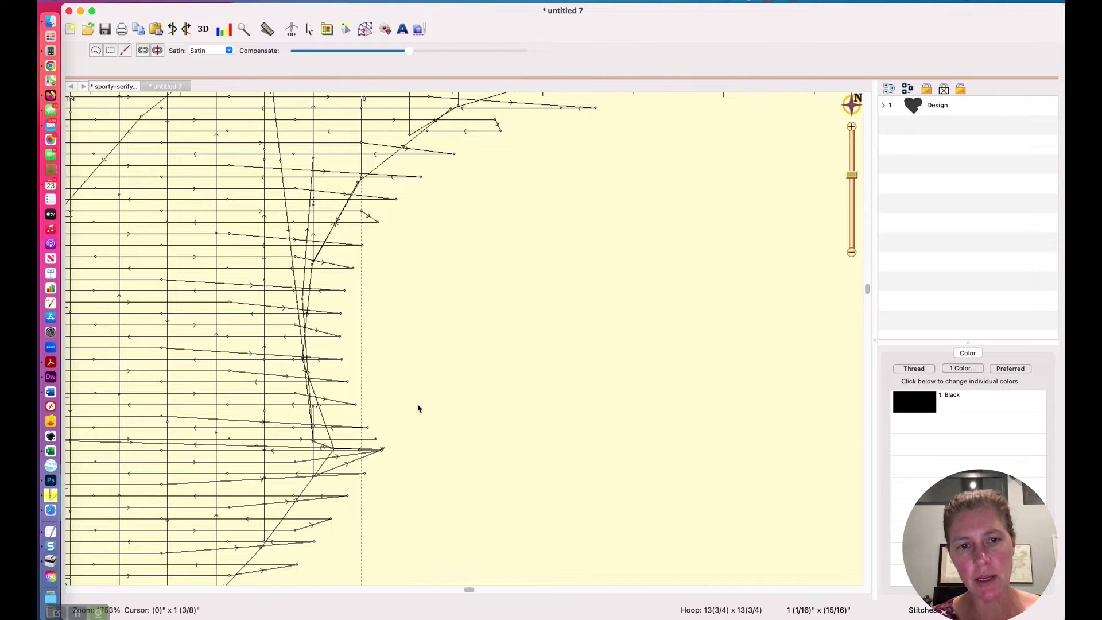
# Select stitch 1046 at the end of a short row in the notch and bring up its editing commands
pyautogui.click(367, 431)
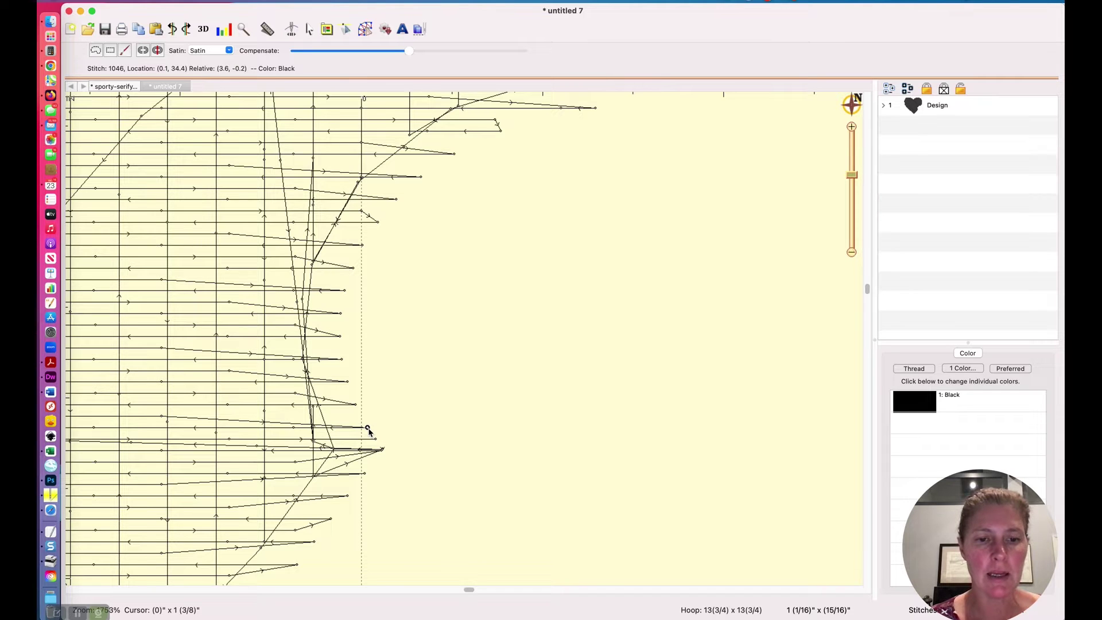
pyautogui.rightClick(367, 431)
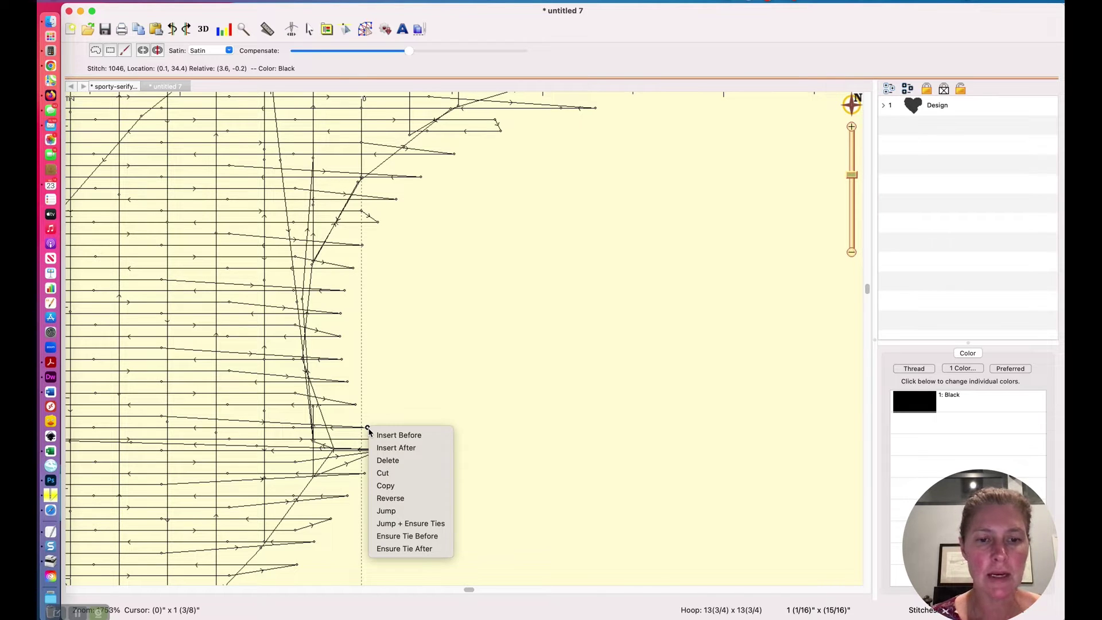
# Insert new stitches at three row ends along the bite, placing each farther right past the old edge
pyautogui.click(388, 435)
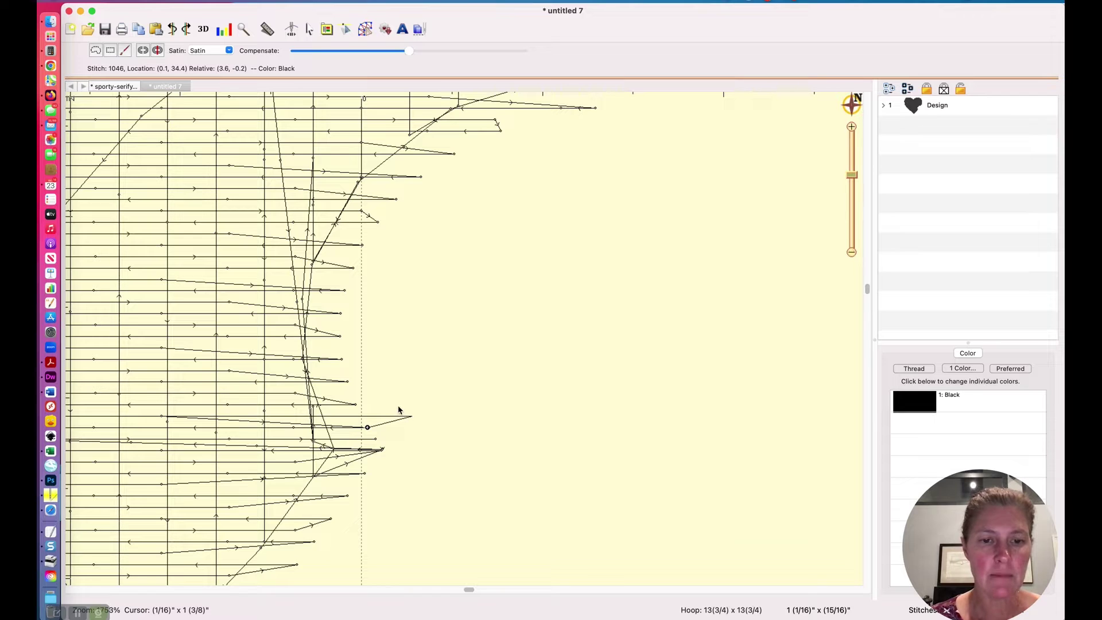
pyautogui.moveTo(399, 409); pyautogui.dragTo(392, 422)
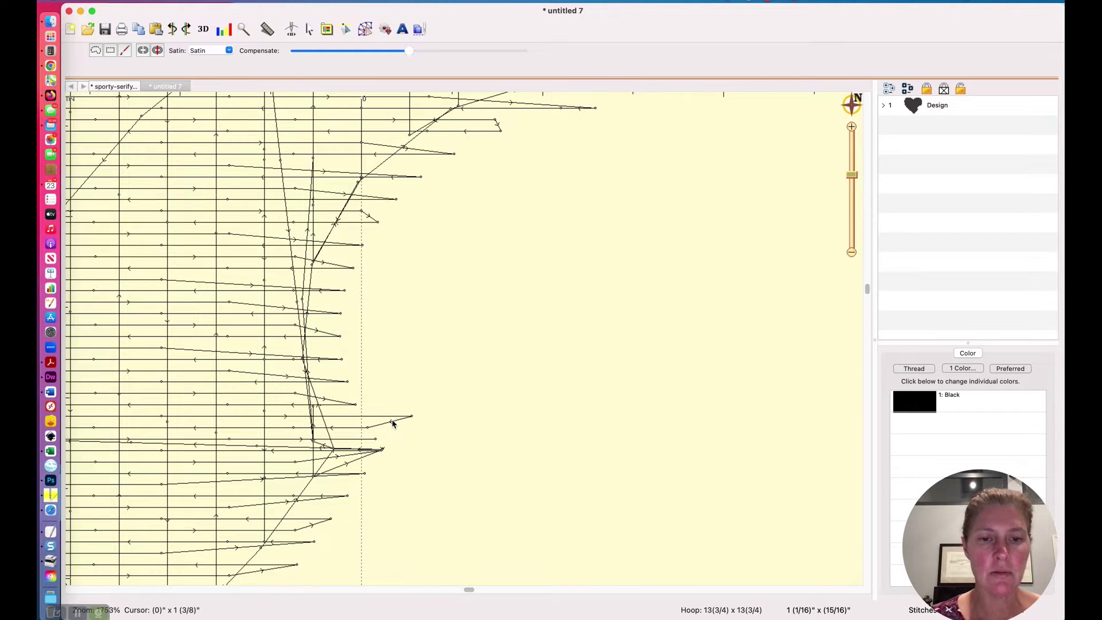
pyautogui.rightClick(354, 406)
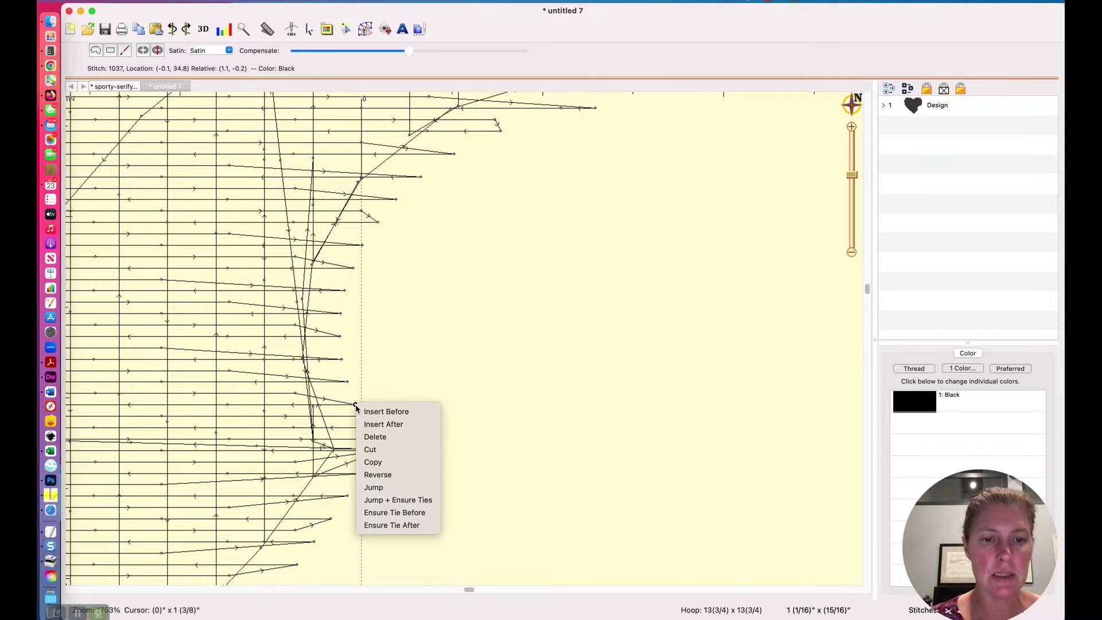
pyautogui.click(383, 423)
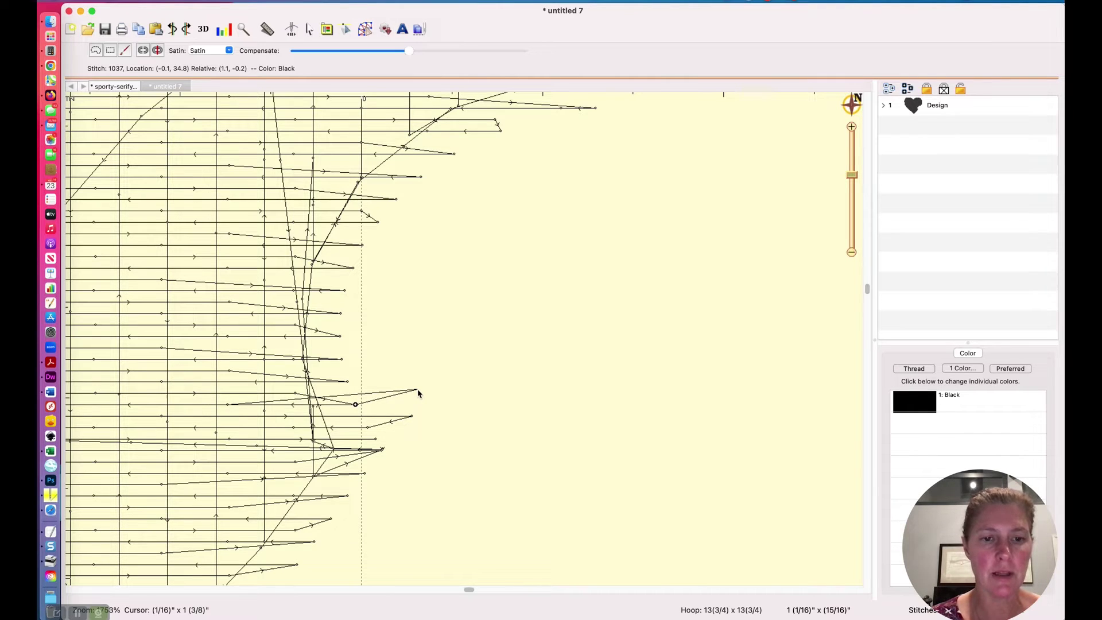
pyautogui.click(420, 392)
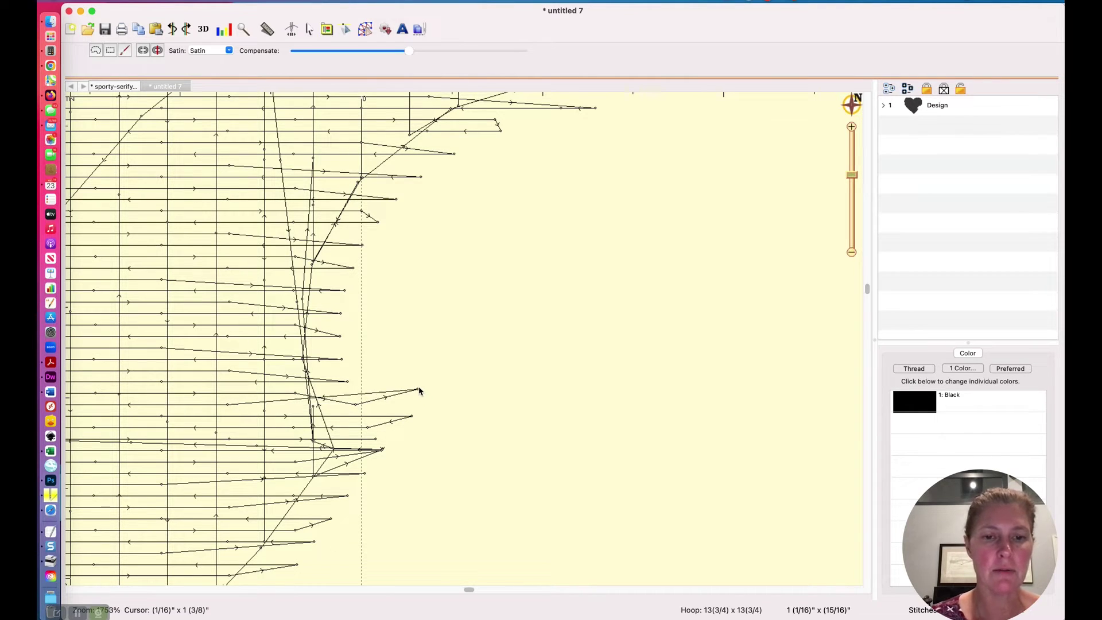
pyautogui.click(348, 383)
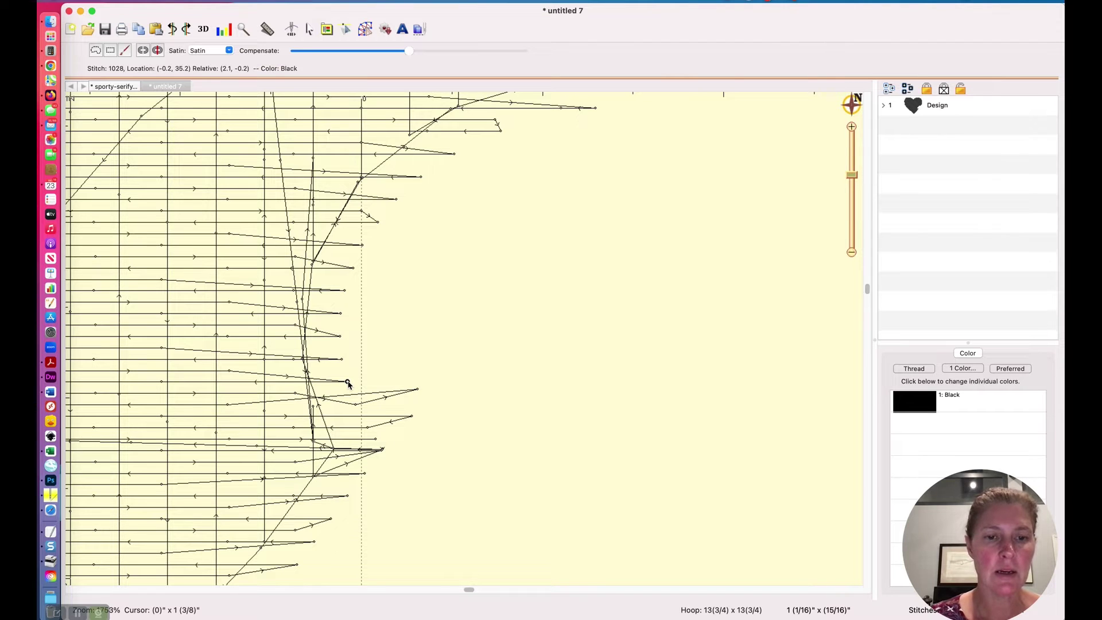
pyautogui.rightClick(348, 383)
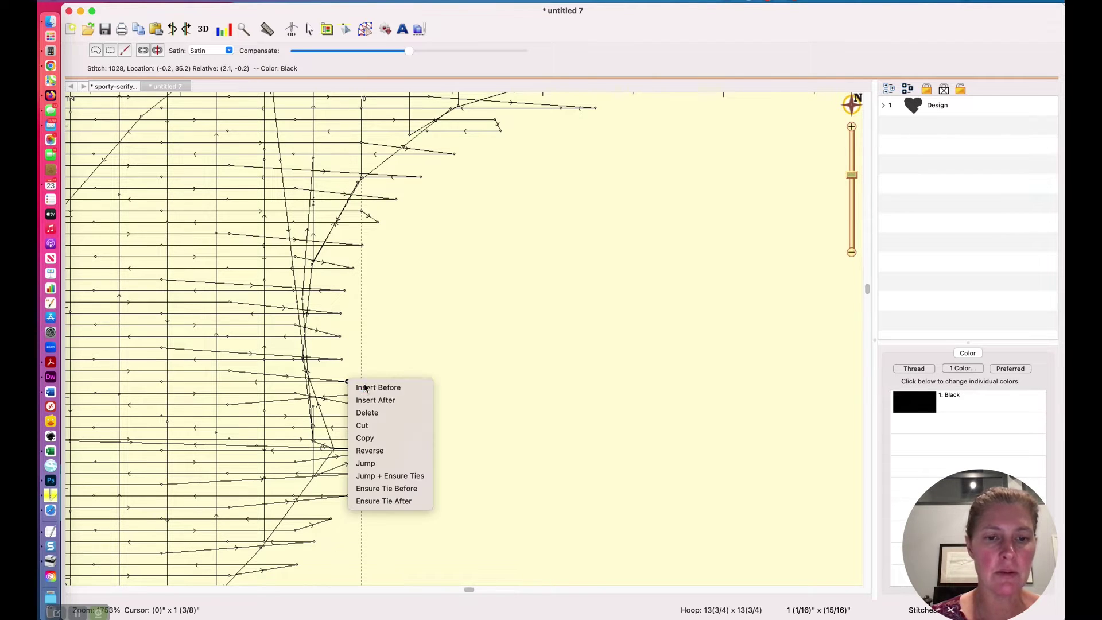
pyautogui.click(366, 387)
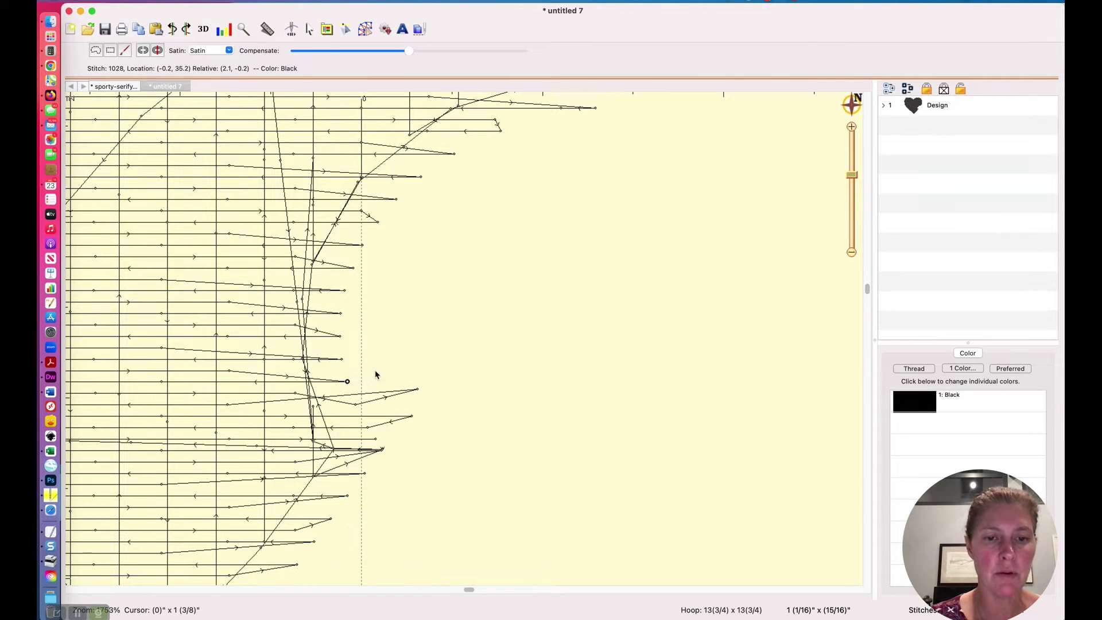
pyautogui.click(419, 372)
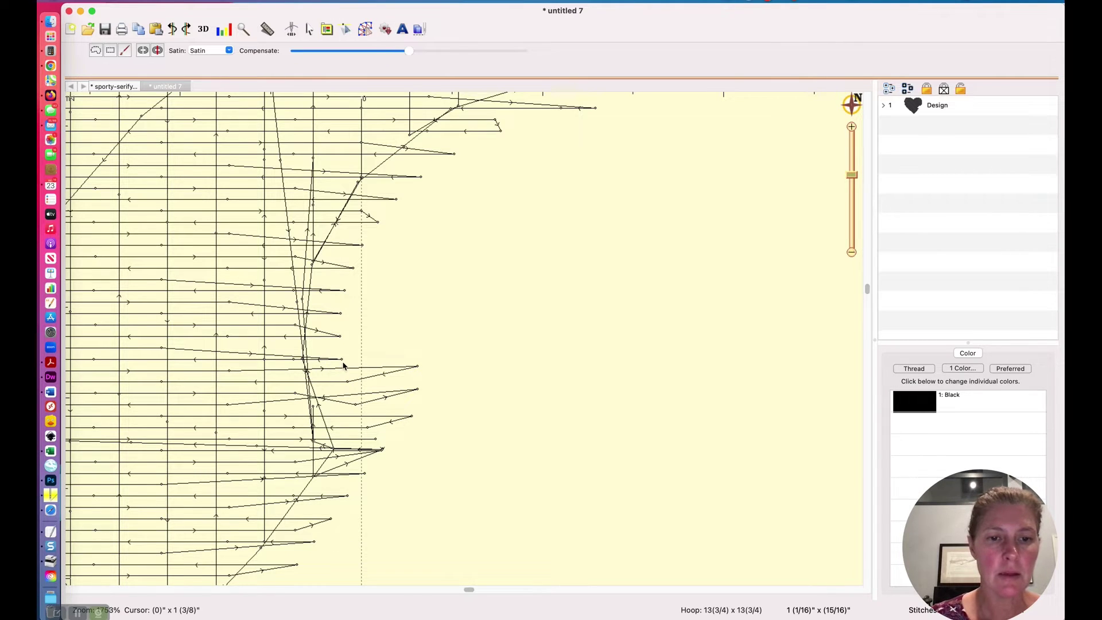
# Extend the next two rows above the bite with inserted stitches placed outward past the edge
pyautogui.moveTo(343, 360); pyautogui.dragTo(372, 353)
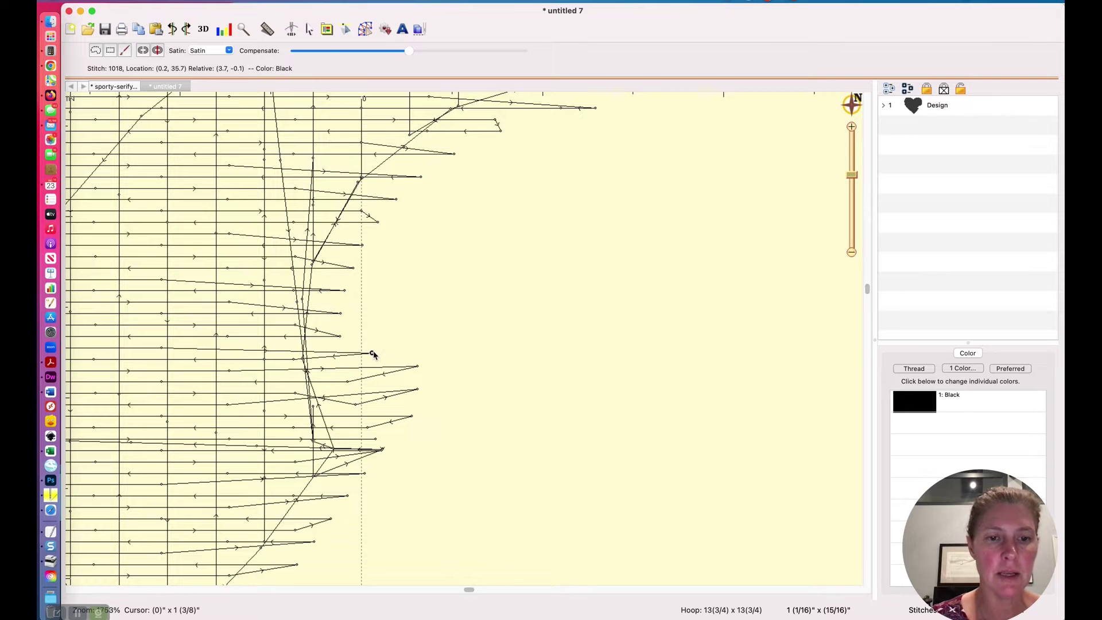
pyautogui.rightClick(372, 353)
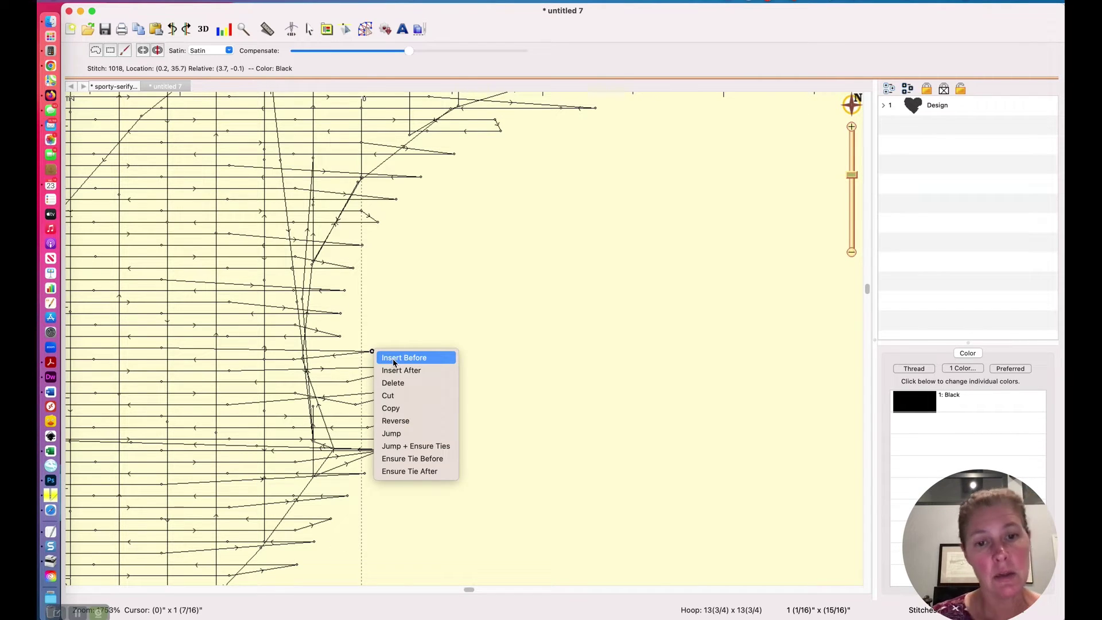
pyautogui.click(397, 357)
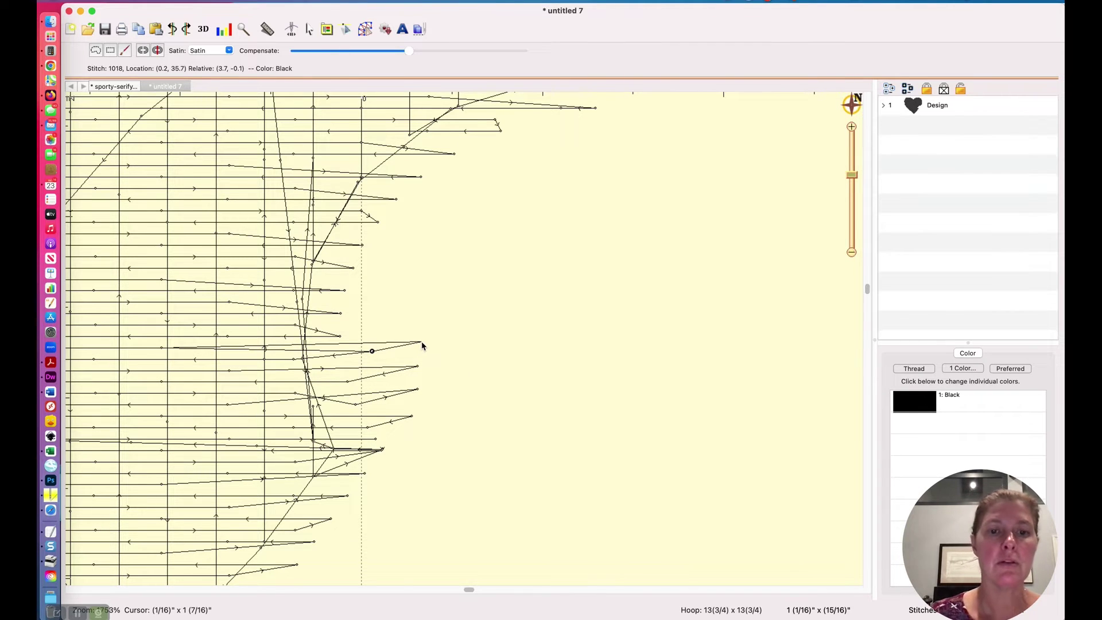
pyautogui.click(421, 344)
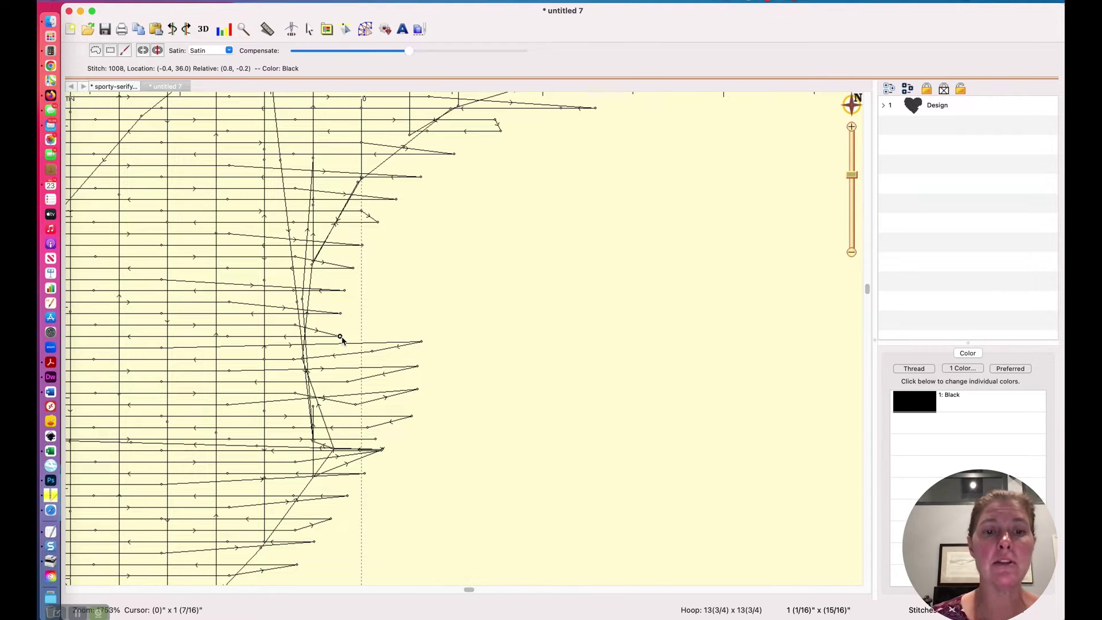
pyautogui.rightClick(341, 338)
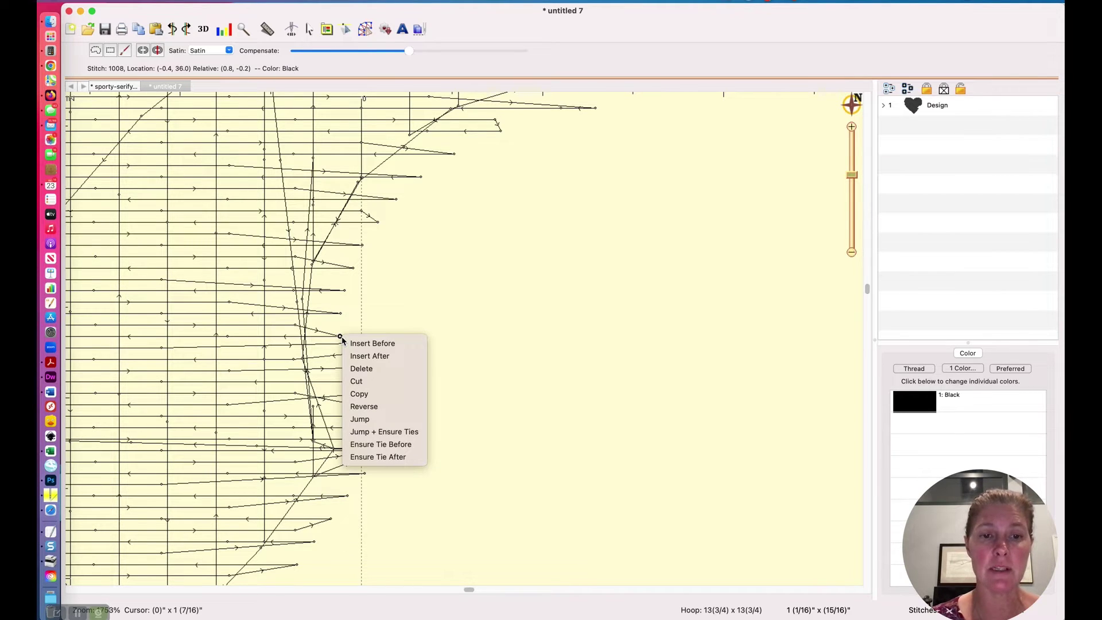
pyautogui.click(354, 343)
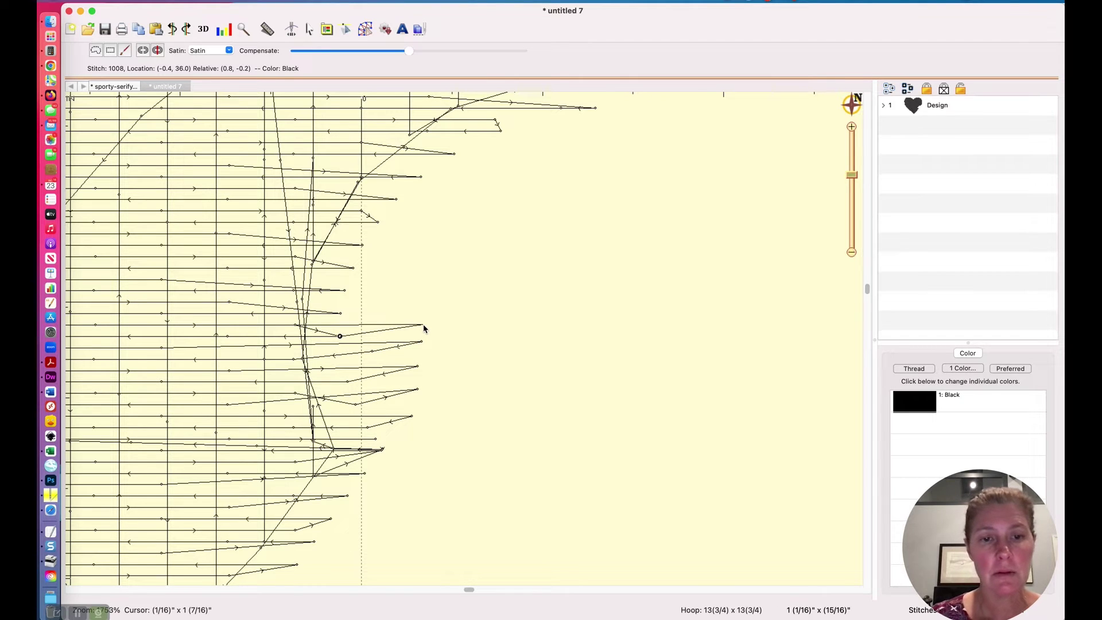
pyautogui.click(424, 327)
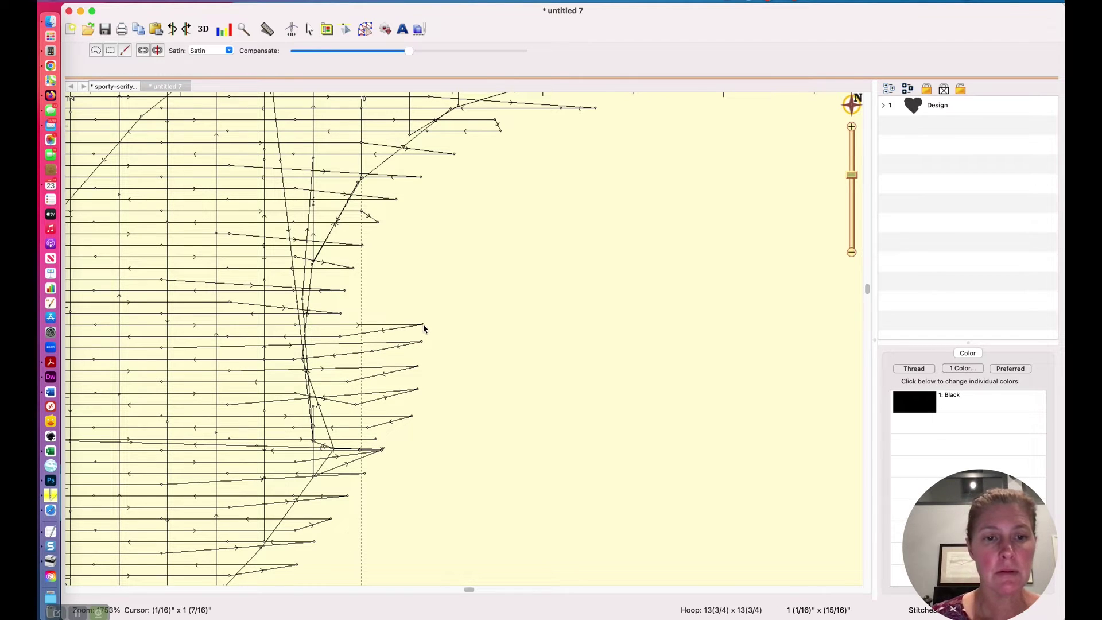
# Extend two more rows higher up with inserted stitches, and stretch a stitch endpoint toward the edge
pyautogui.rightClick(341, 315)
pyautogui.click(380, 321)
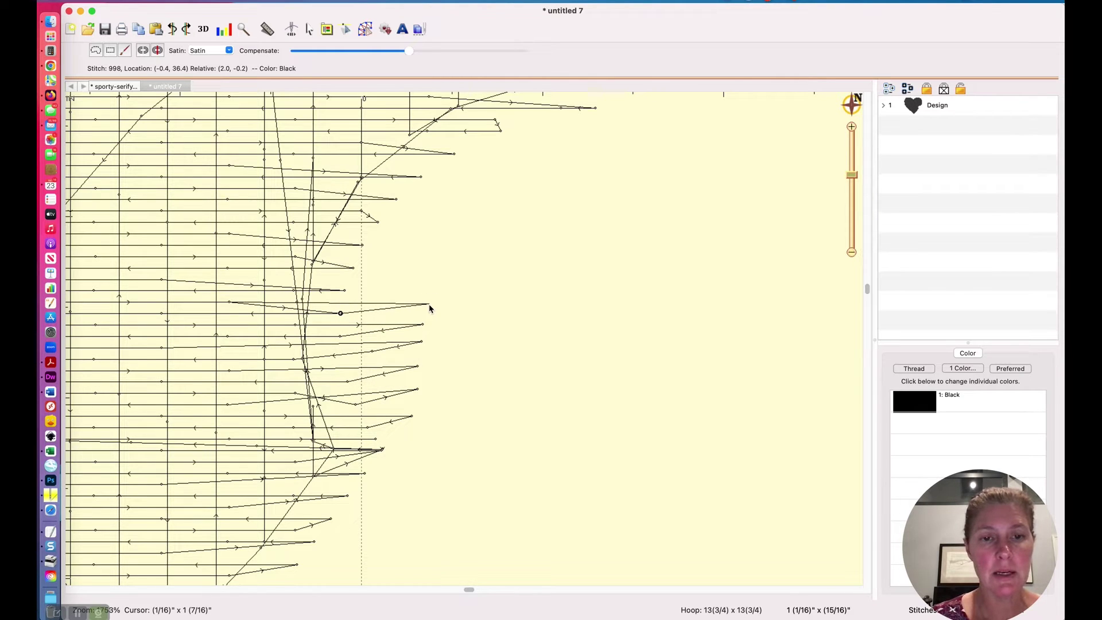
pyautogui.click(429, 308)
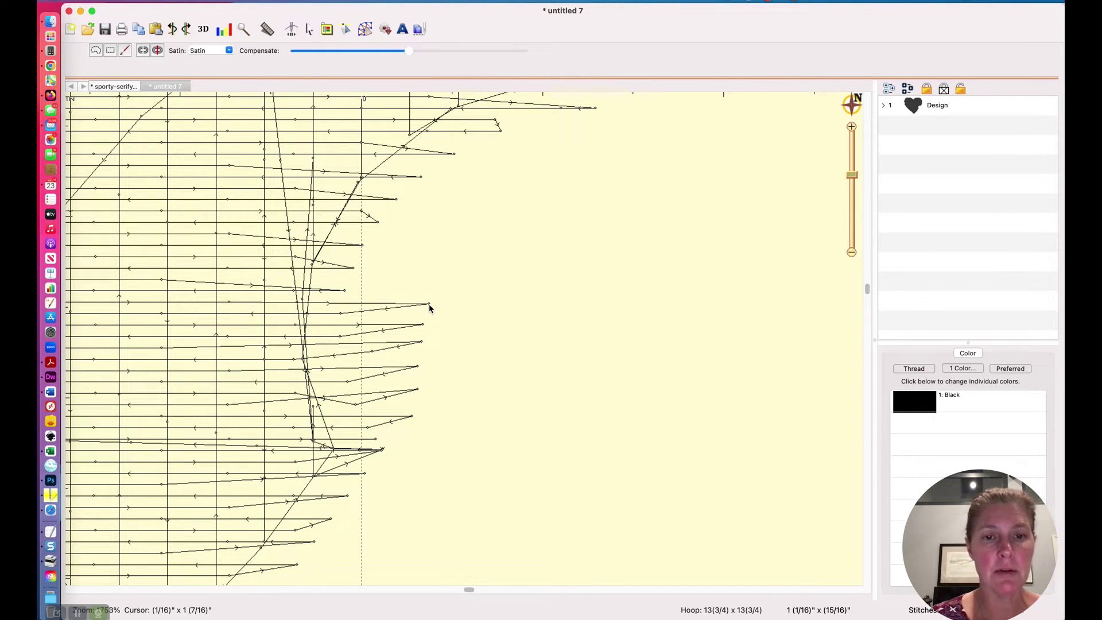
pyautogui.rightClick(345, 293)
pyautogui.click(362, 296)
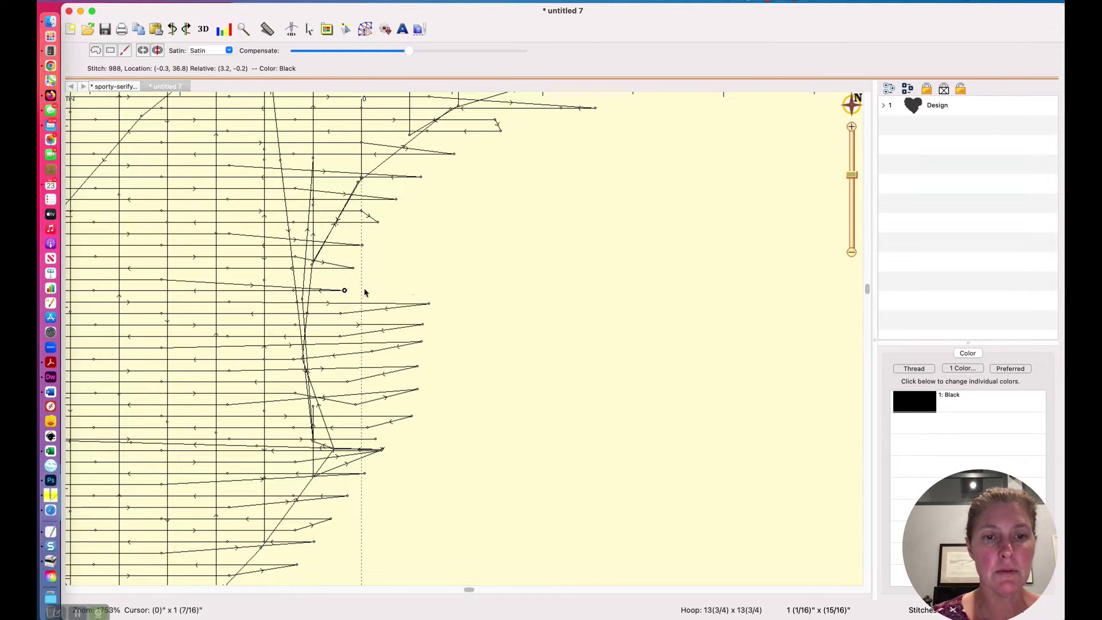
pyautogui.click(442, 282)
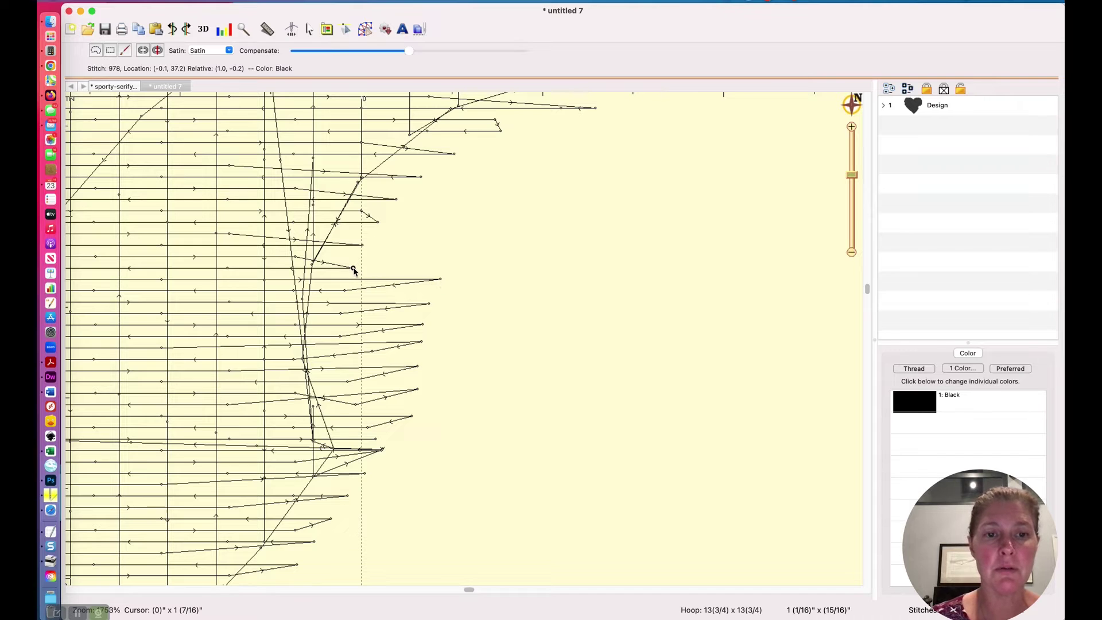
pyautogui.moveTo(352, 271); pyautogui.dragTo(392, 267)
# Insert and place new stitches in the notch, extending a neighbouring stitch outward
pyautogui.rightClick(394, 267)
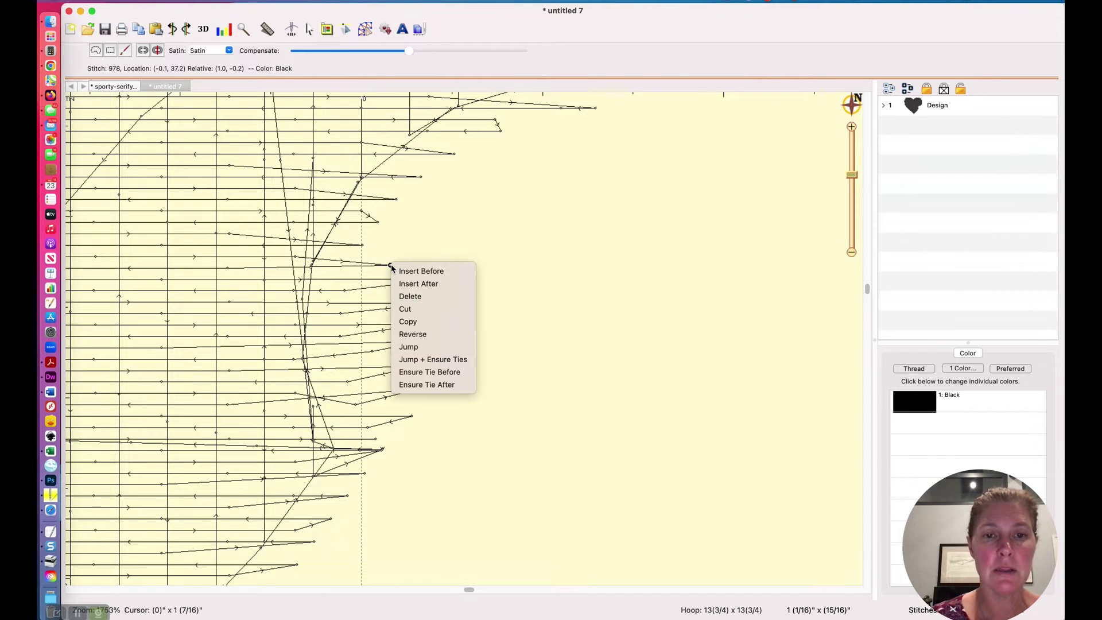
pyautogui.click(408, 271)
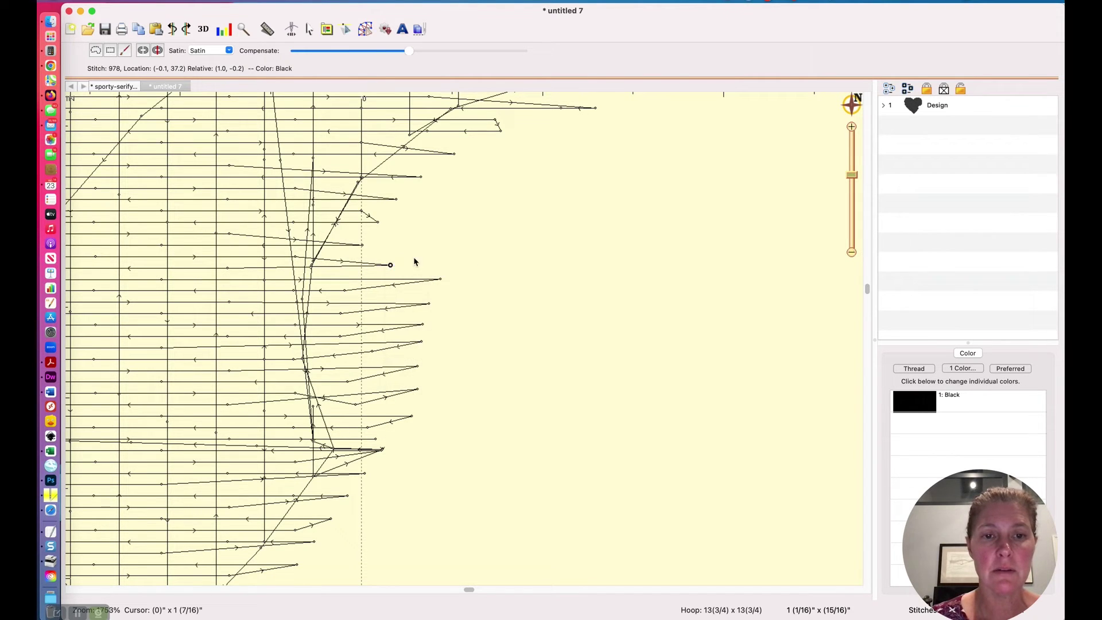
pyautogui.click(456, 256)
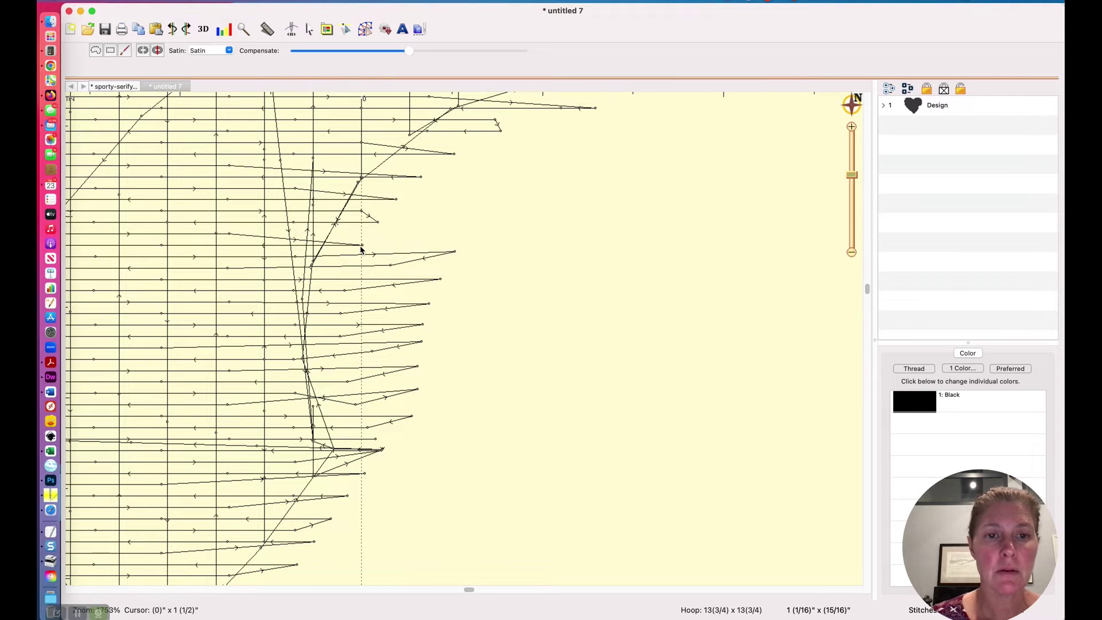
pyautogui.click(363, 248)
pyautogui.moveTo(443, 248); pyautogui.dragTo(442, 247)
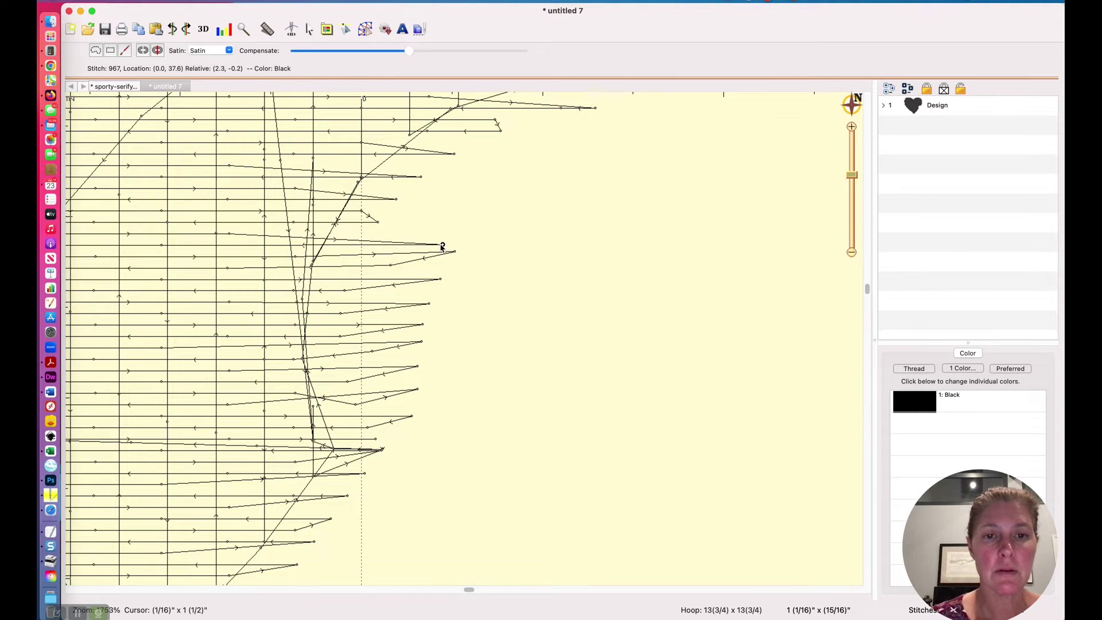
pyautogui.rightClick(442, 246)
pyautogui.click(450, 250)
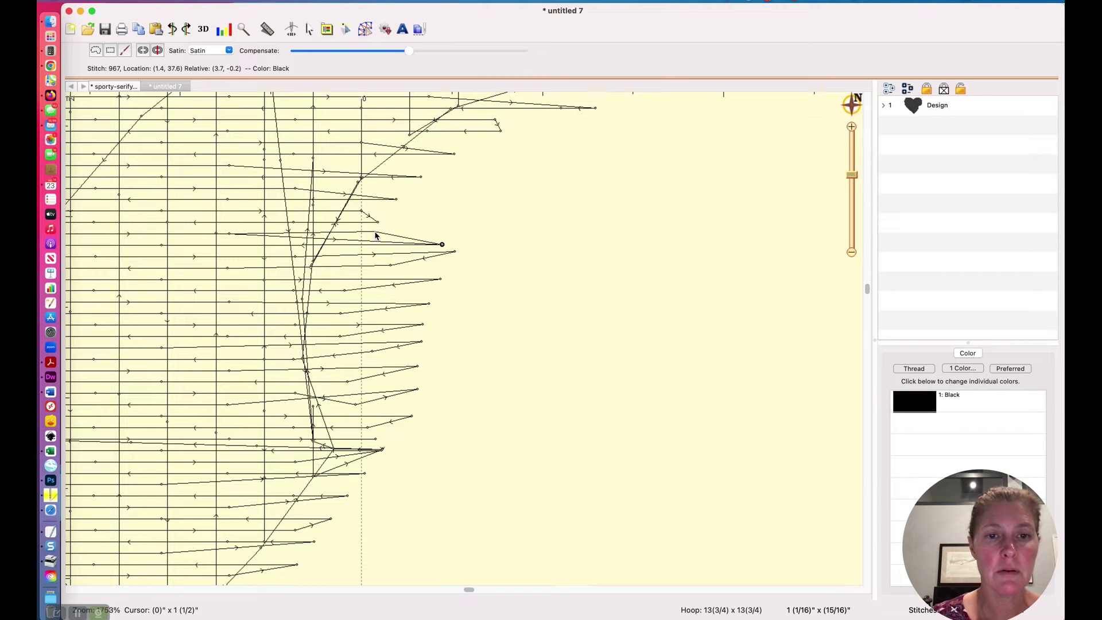
pyautogui.click(376, 236)
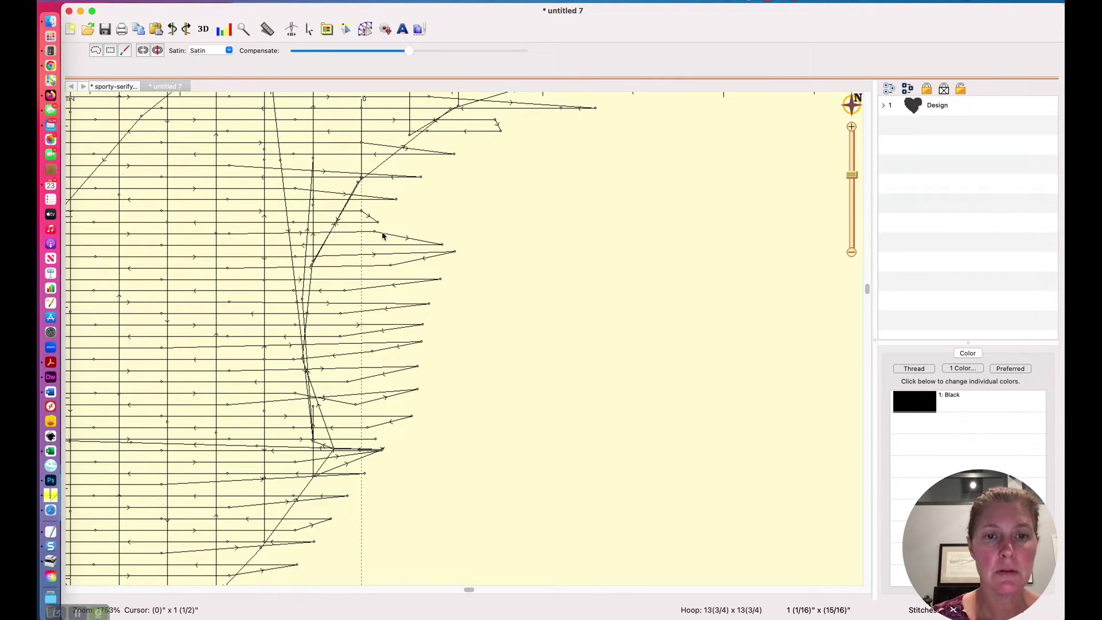
# Cancel a stray insertion, then stretch the next higher stitch into the notch and add a stitch after it
pyautogui.rightClick(442, 248)
pyautogui.click(461, 262)
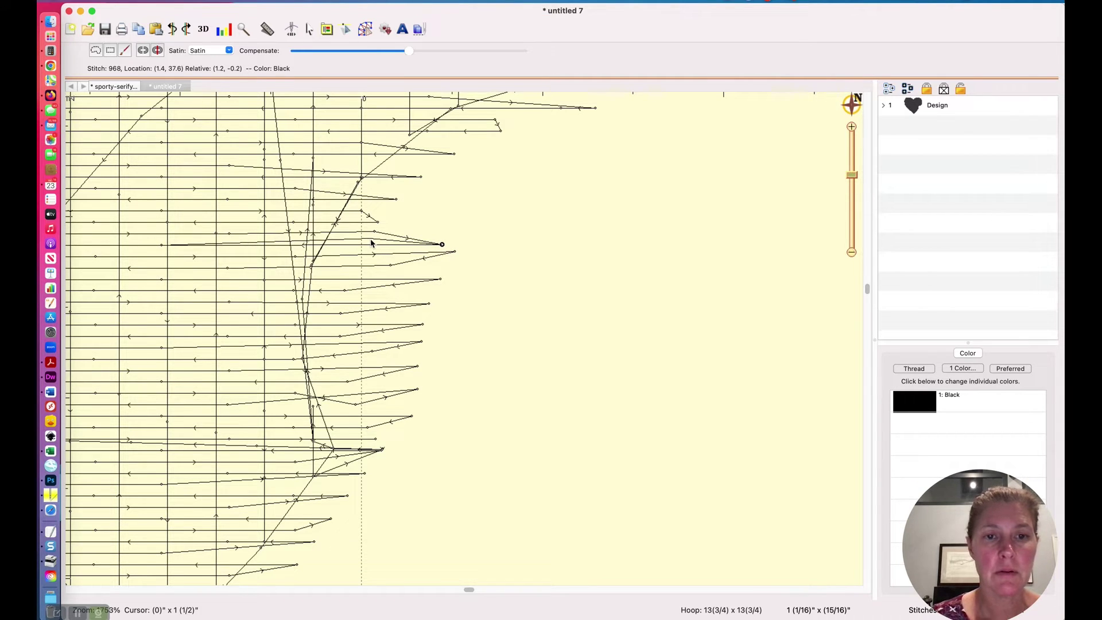
pyautogui.press('Escape')
pyautogui.click(376, 223)
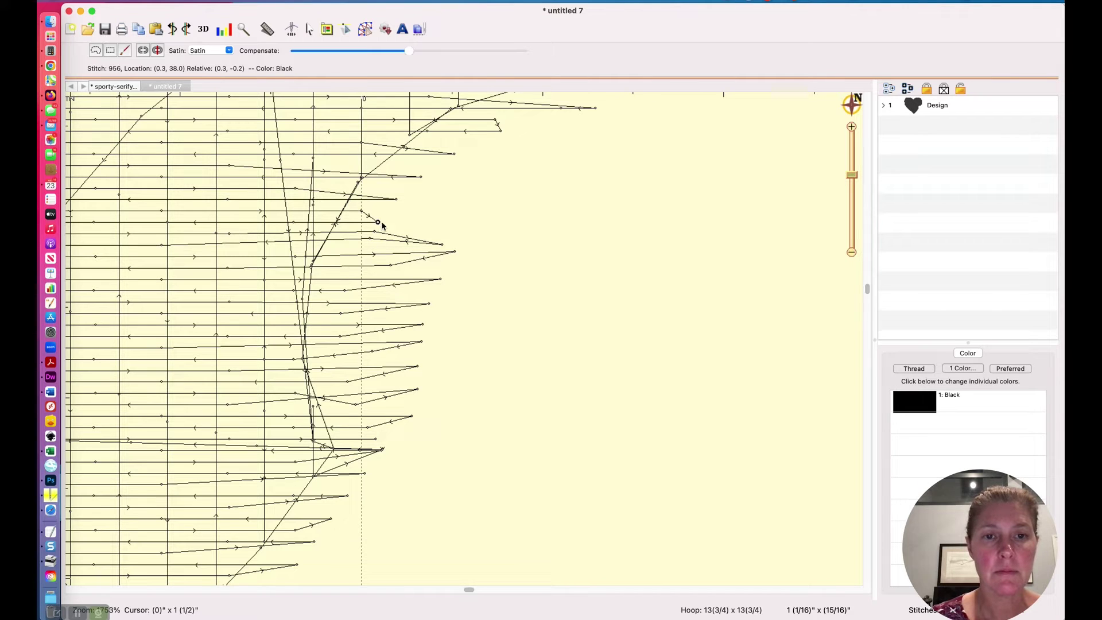
pyautogui.moveTo(381, 225)
pyautogui.mouseDown()
pyautogui.moveTo(441, 231)
pyautogui.moveTo(448, 215)
pyautogui.moveTo(449, 232)
pyautogui.mouseUp()
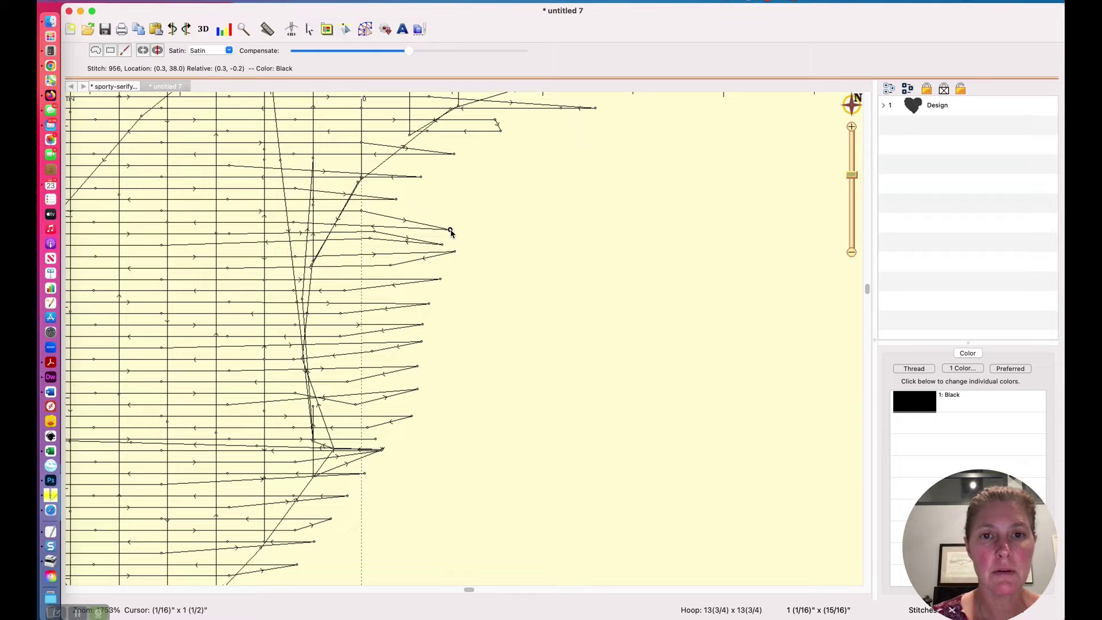
pyautogui.rightClick(450, 231)
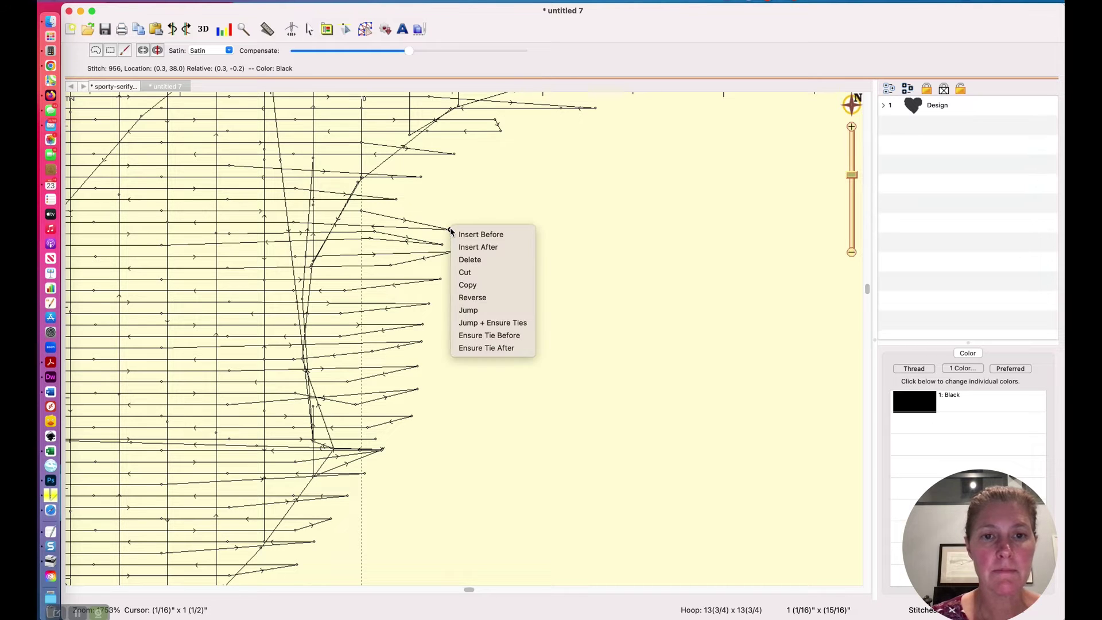
pyautogui.click(462, 247)
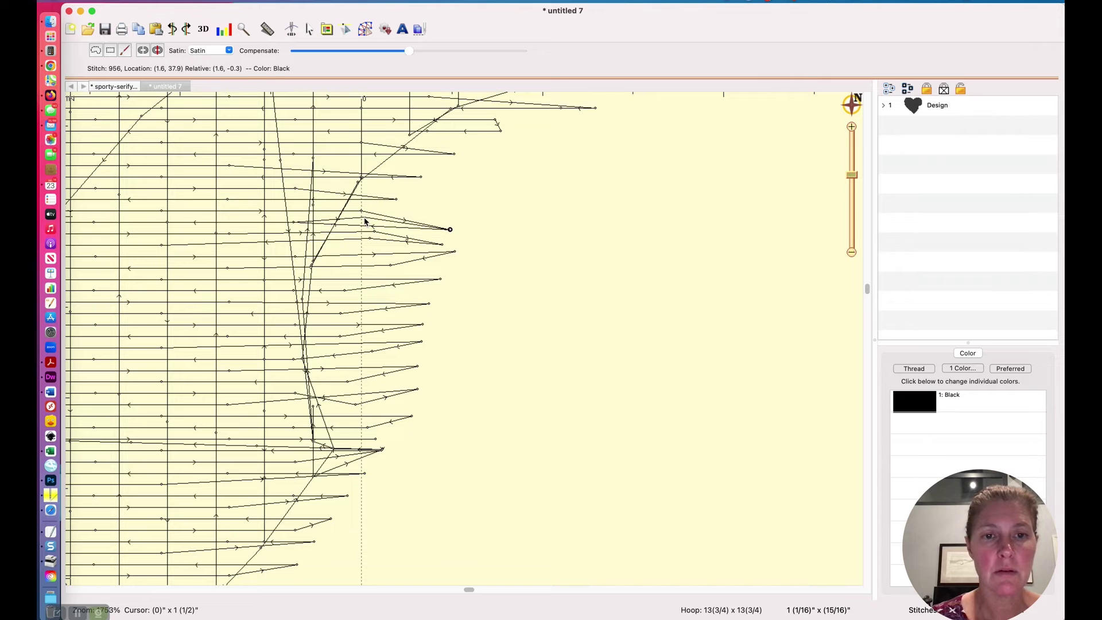
pyautogui.click(365, 222)
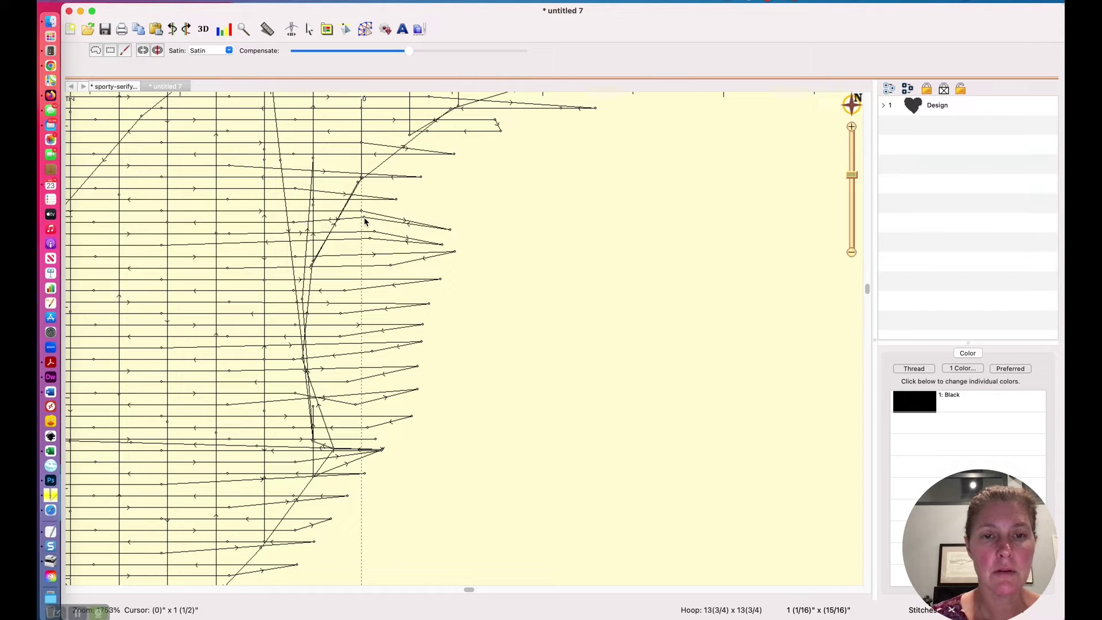
# Add stitches anchored at the notch edge higher up, undoing a misplaced stitch triangle
pyautogui.rightClick(397, 200)
pyautogui.click(412, 209)
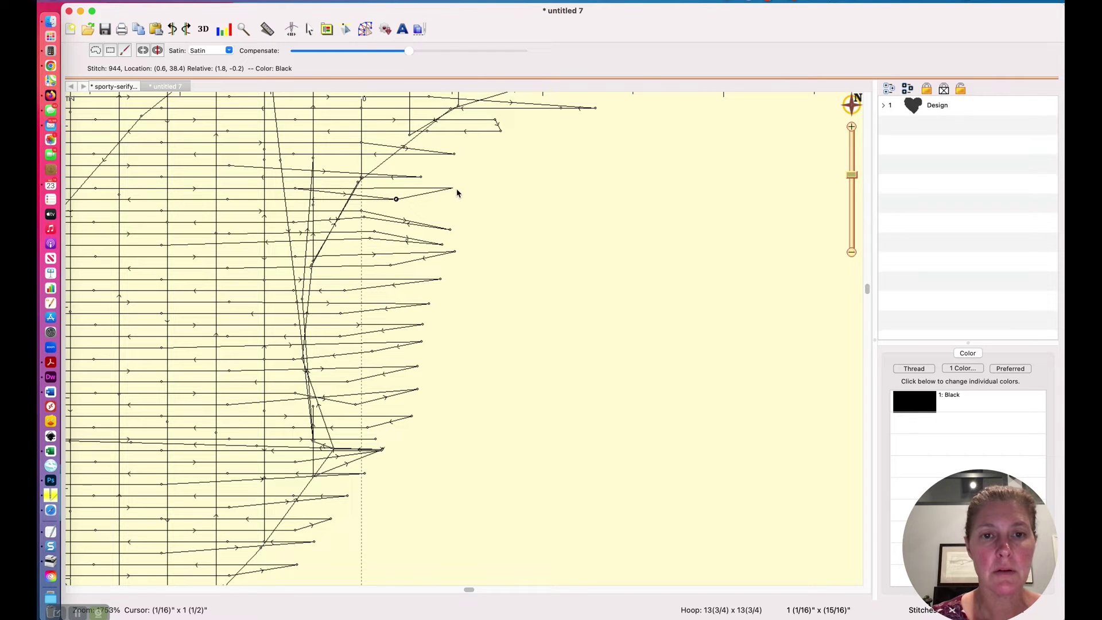
pyautogui.click(456, 189)
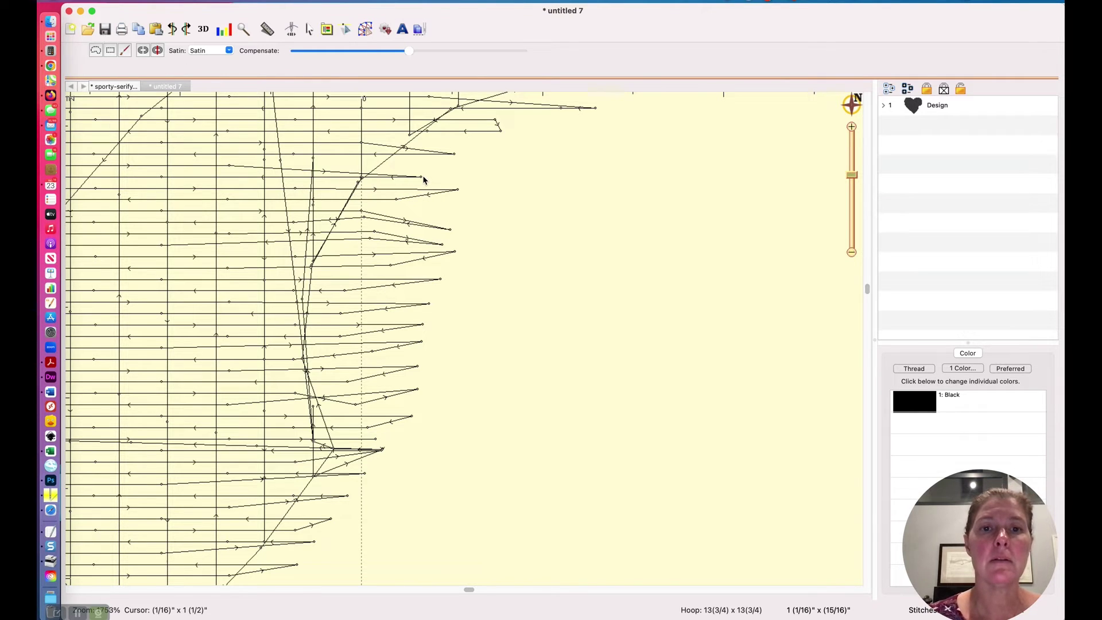
pyautogui.rightClick(422, 178)
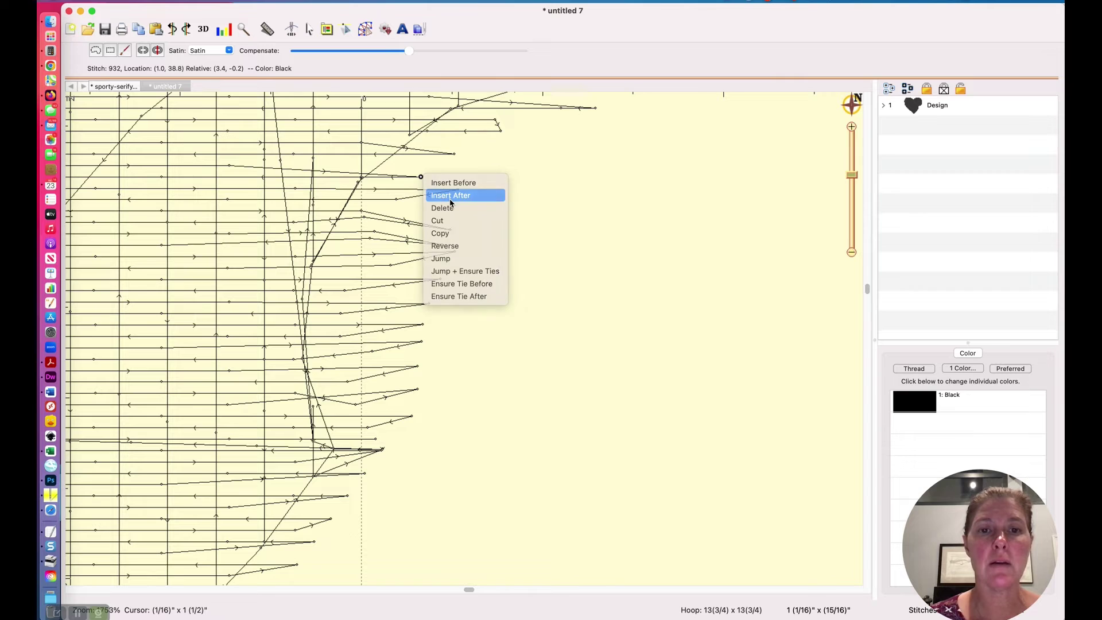
pyautogui.click(450, 195)
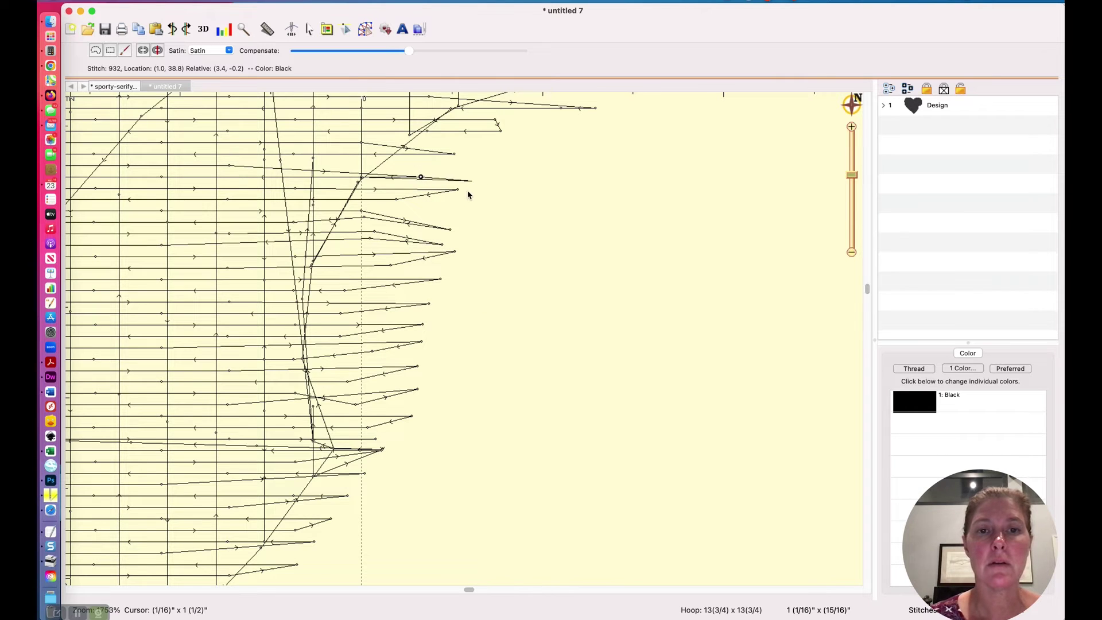
pyautogui.moveTo(468, 192); pyautogui.dragTo(427, 193)
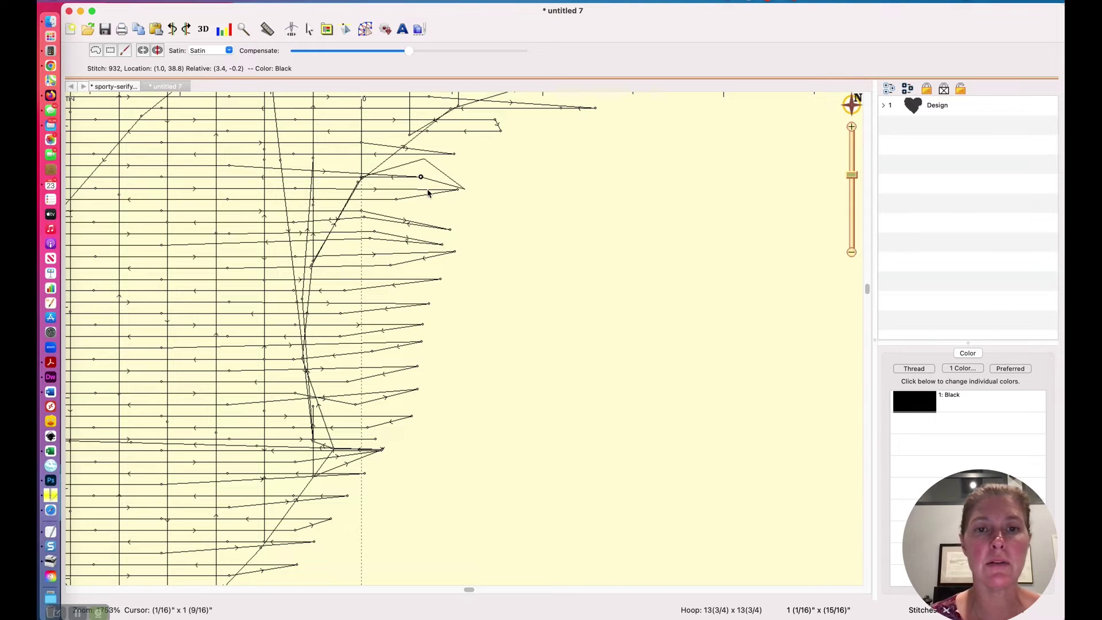
pyautogui.press('super+z')
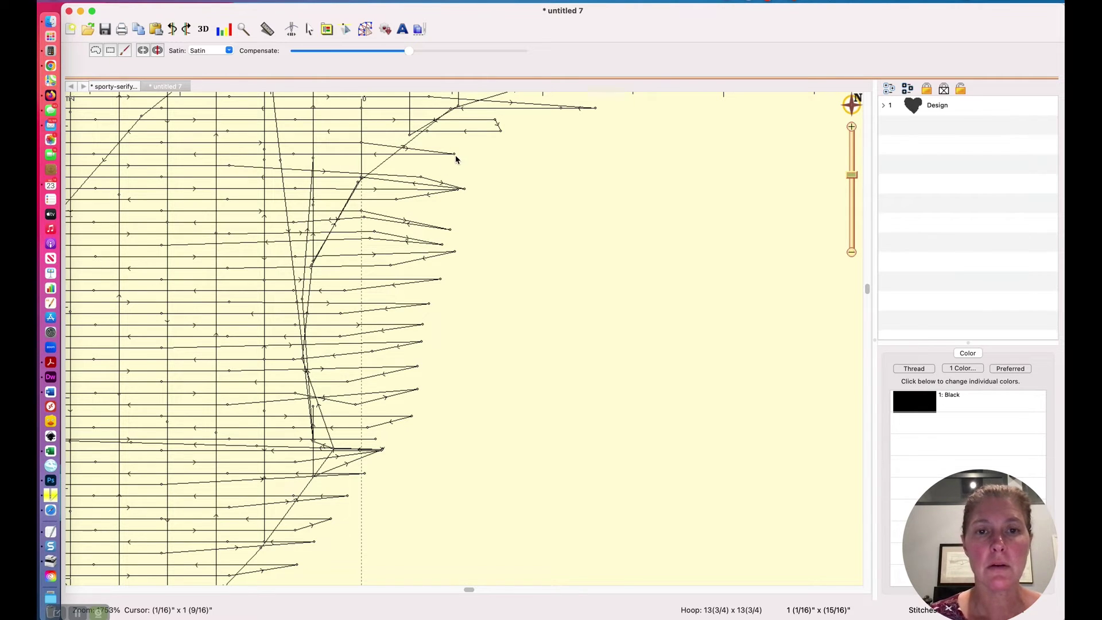
# Push the top stitch endpoints farther out and drag lower endpoints to even out the rebuilt edge
pyautogui.moveTo(457, 156); pyautogui.dragTo(482, 165)
pyautogui.rightClick(483, 164)
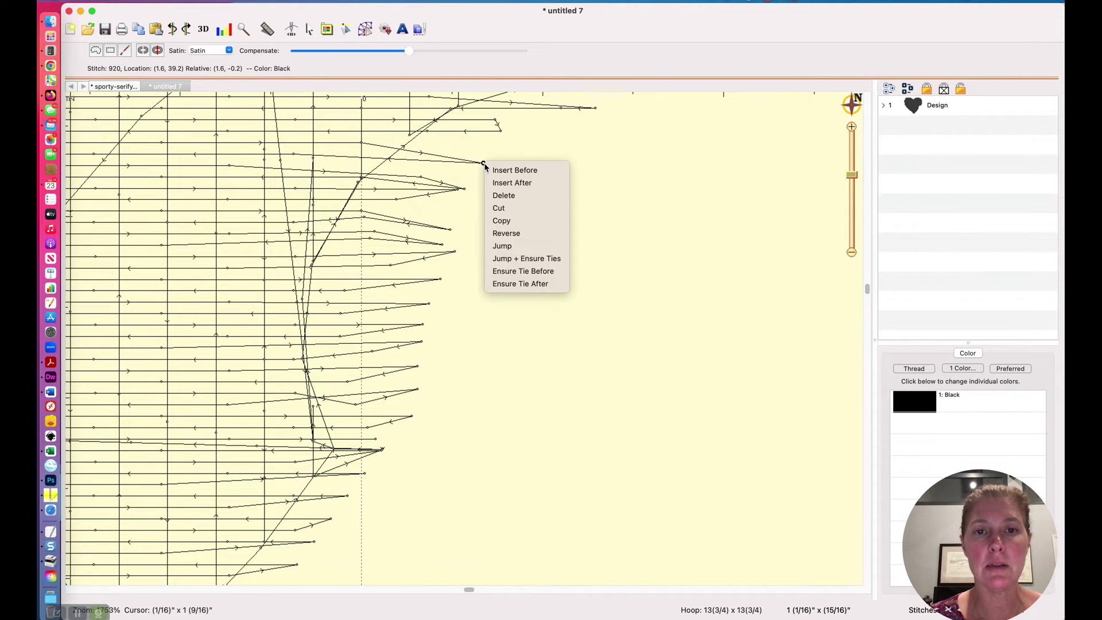
pyautogui.click(506, 183)
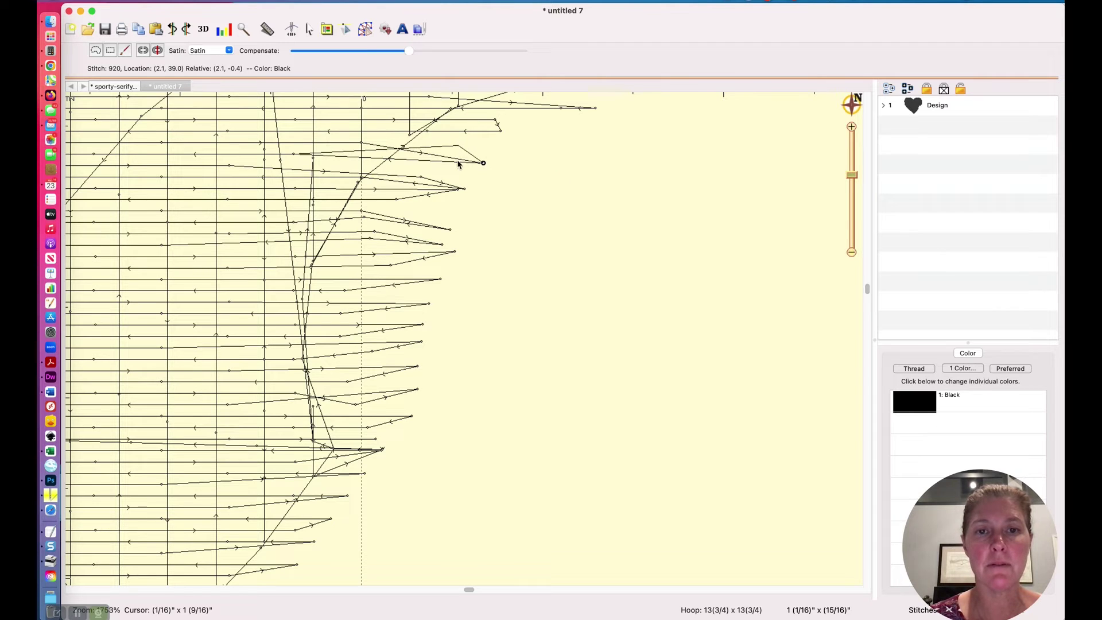
pyautogui.moveTo(459, 163); pyautogui.dragTo(480, 164)
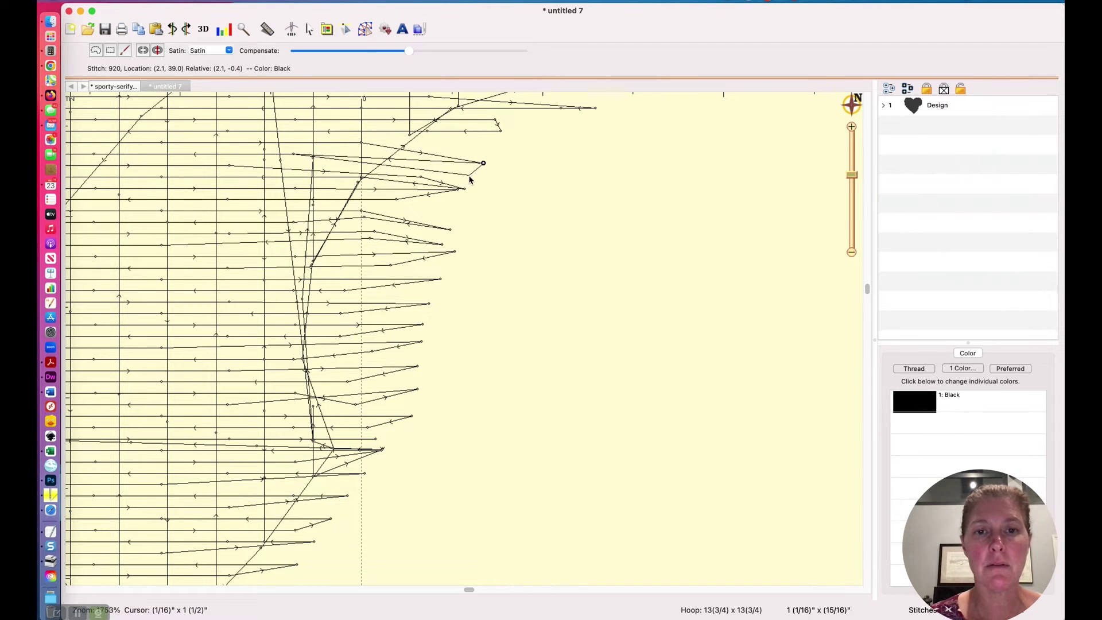
pyautogui.click(470, 178)
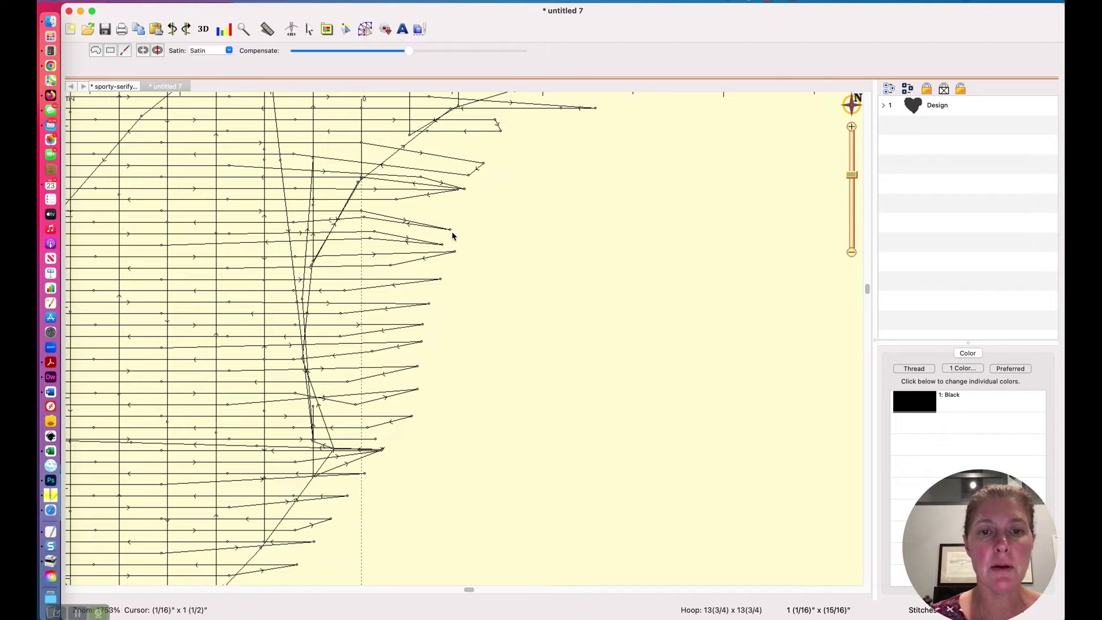
pyautogui.moveTo(452, 234); pyautogui.dragTo(452, 200)
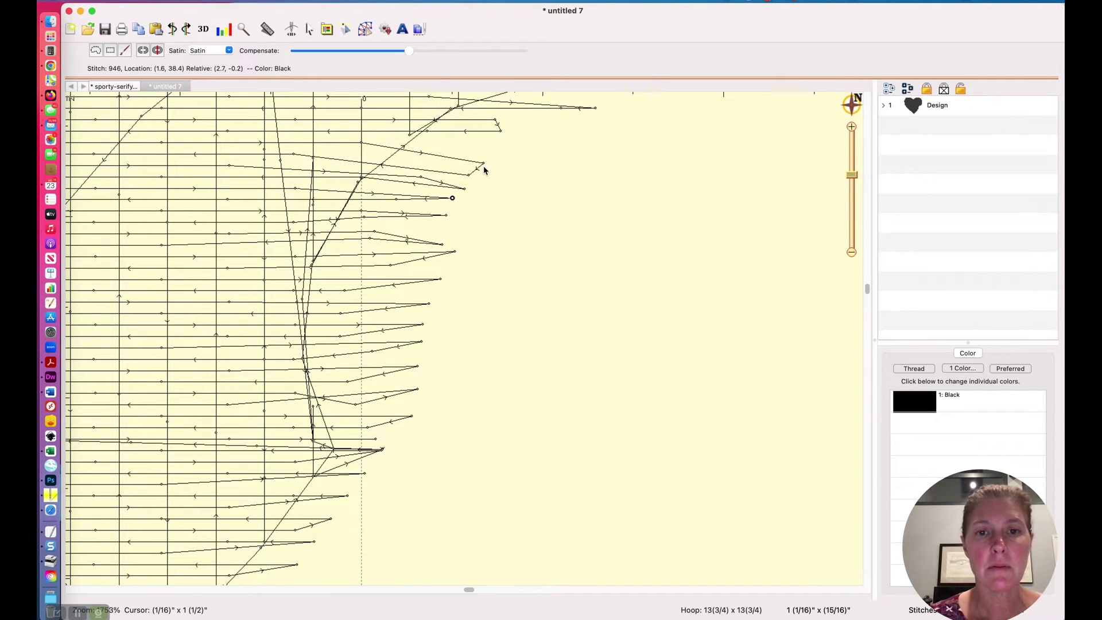
pyautogui.moveTo(483, 167); pyautogui.dragTo(499, 156)
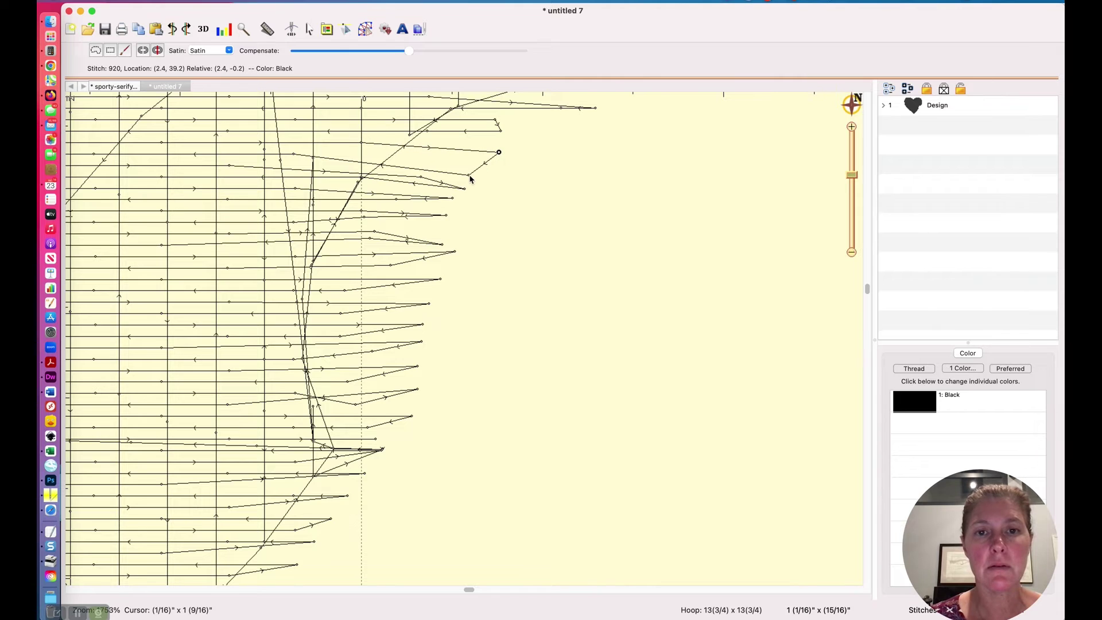
pyautogui.moveTo(443, 243)
pyautogui.mouseDown()
pyautogui.moveTo(461, 234)
pyautogui.moveTo(457, 198)
pyautogui.mouseUp()
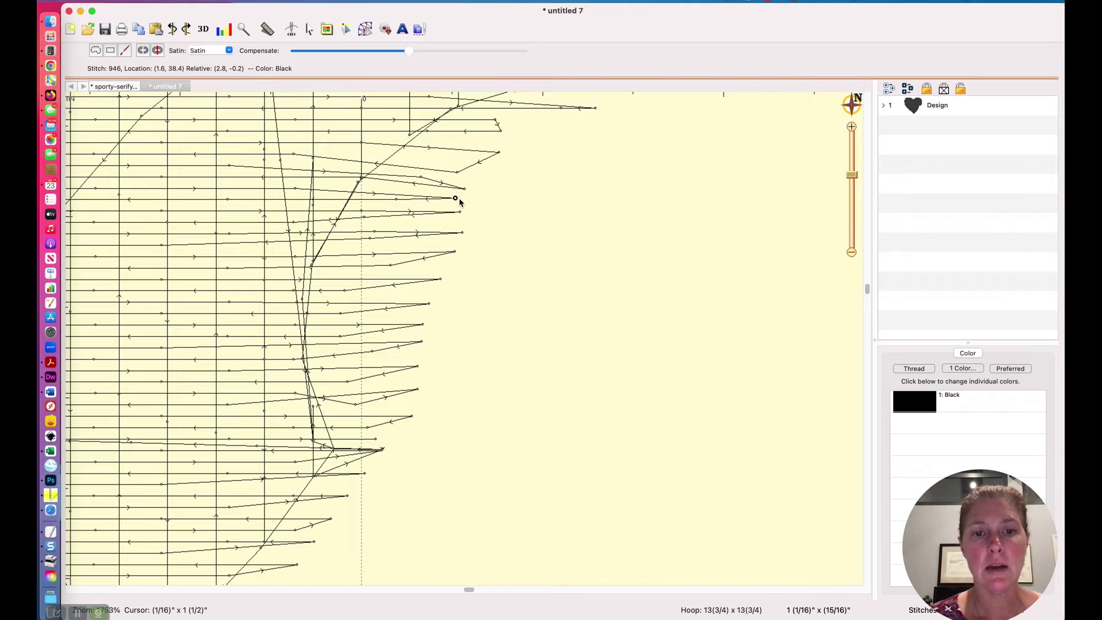
# Insert a stitch after stitch 972 near the edge, then zoom out to the whole heart
pyautogui.click(437, 234)
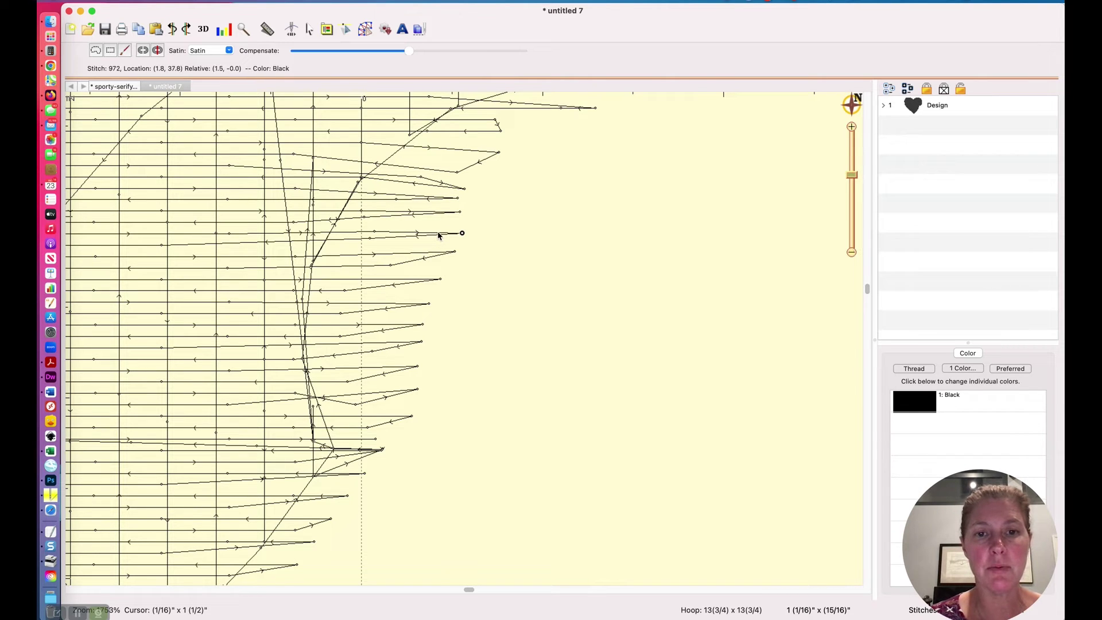
pyautogui.rightClick(438, 234)
pyautogui.click(449, 250)
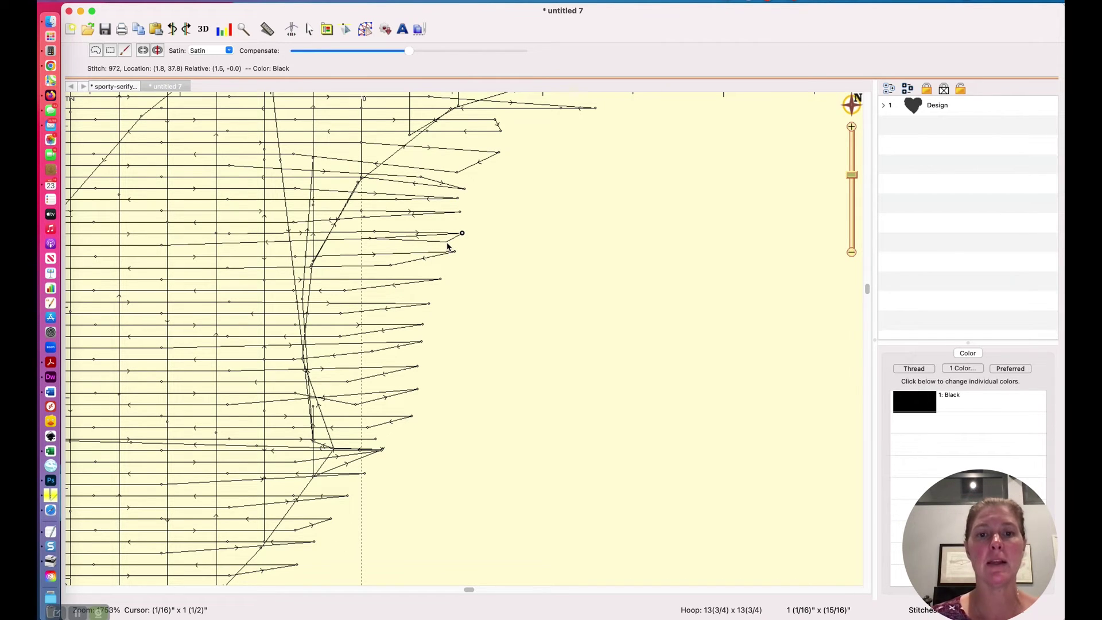
pyautogui.click(447, 247)
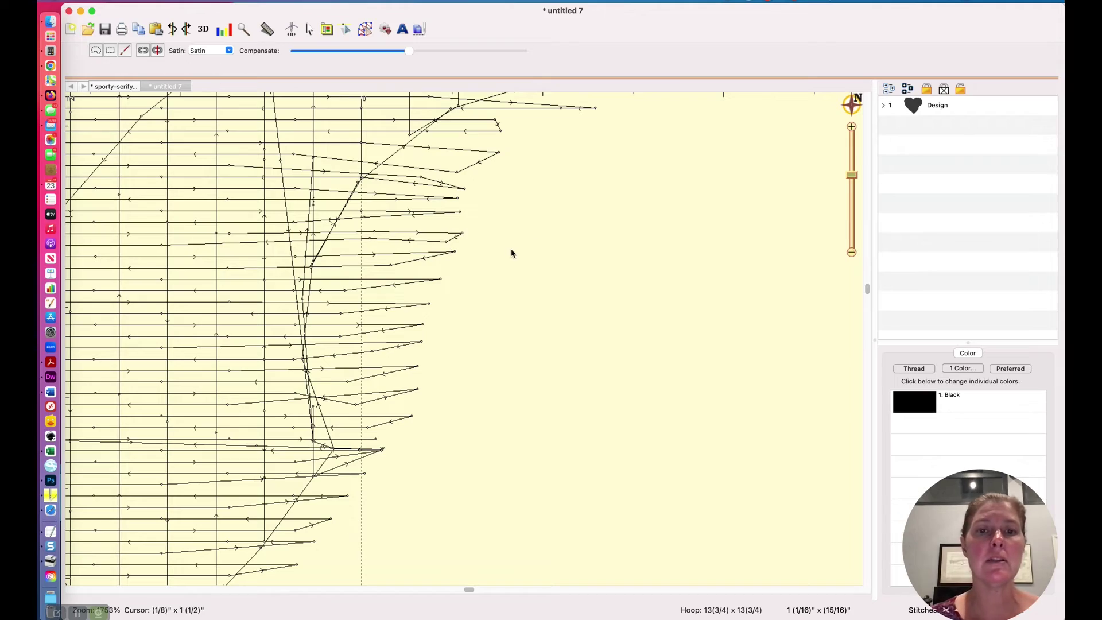
pyautogui.moveTo(850, 177)
pyautogui.mouseDown()
pyautogui.moveTo(843, 214)
pyautogui.moveTo(831, 183)
pyautogui.moveTo(822, 204)
pyautogui.mouseUp()
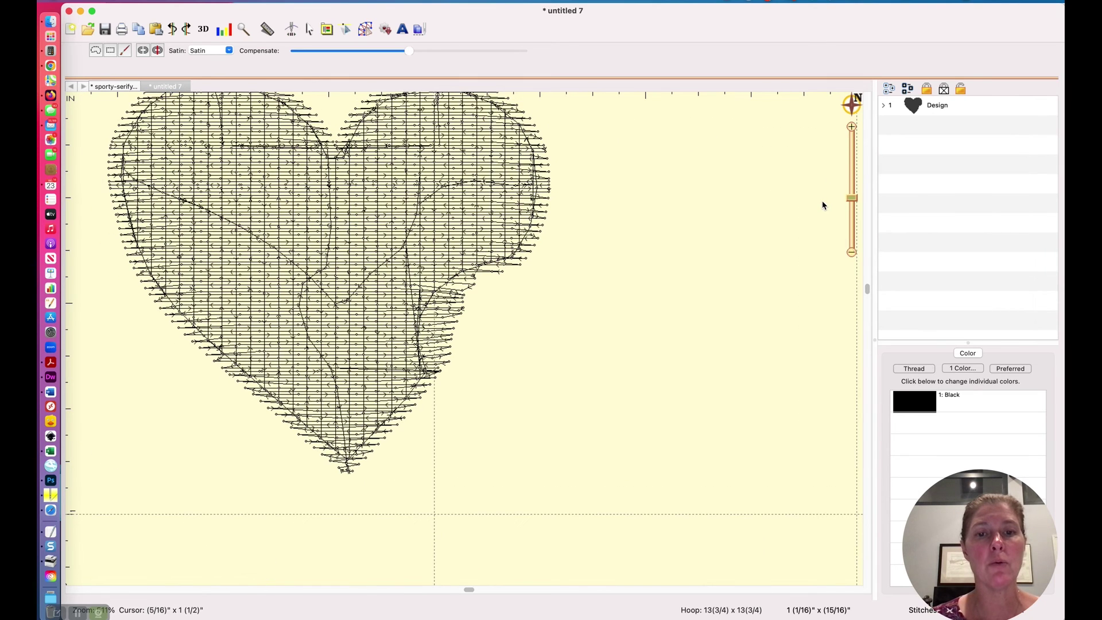
# Inspect the stitches along the remaining lower notch, from its top to its bottom
pyautogui.click(477, 329)
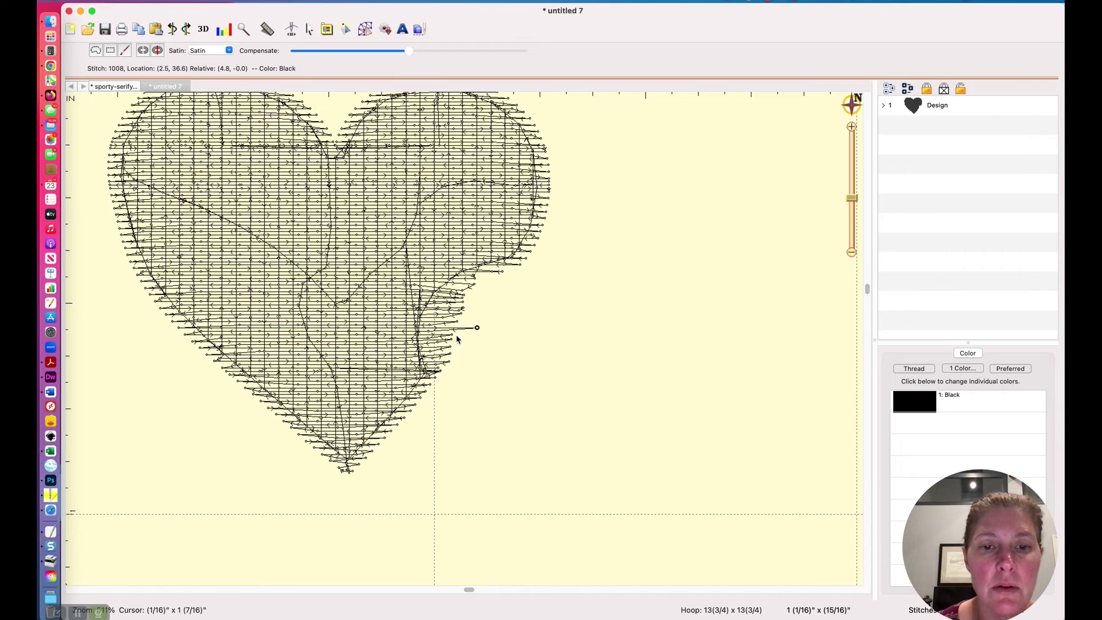
pyautogui.click(454, 341)
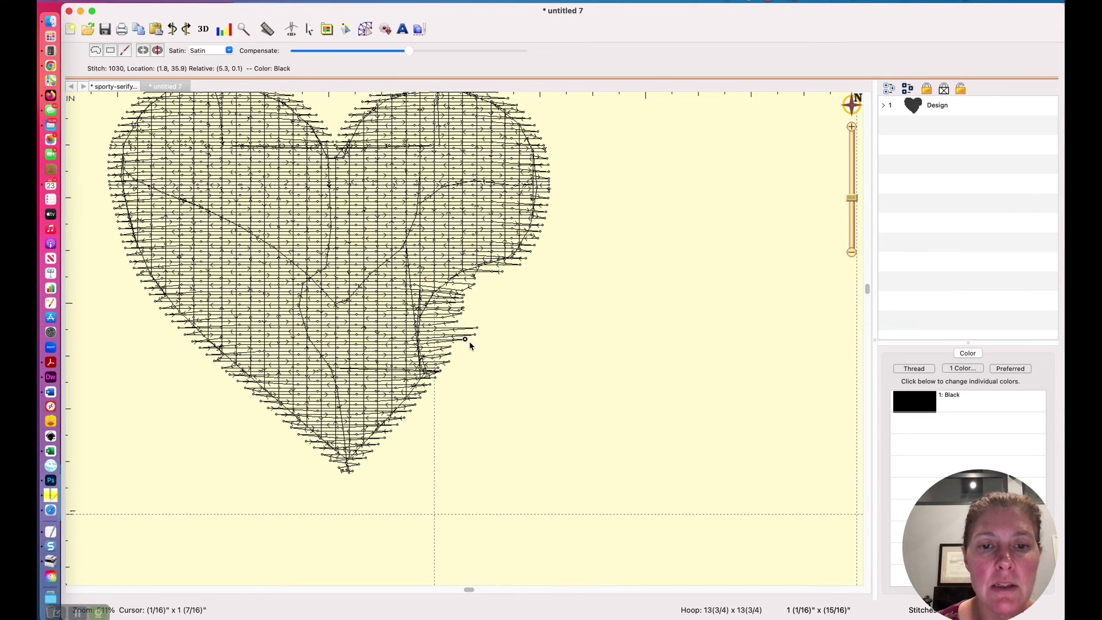
pyautogui.click(472, 342)
pyautogui.click(452, 354)
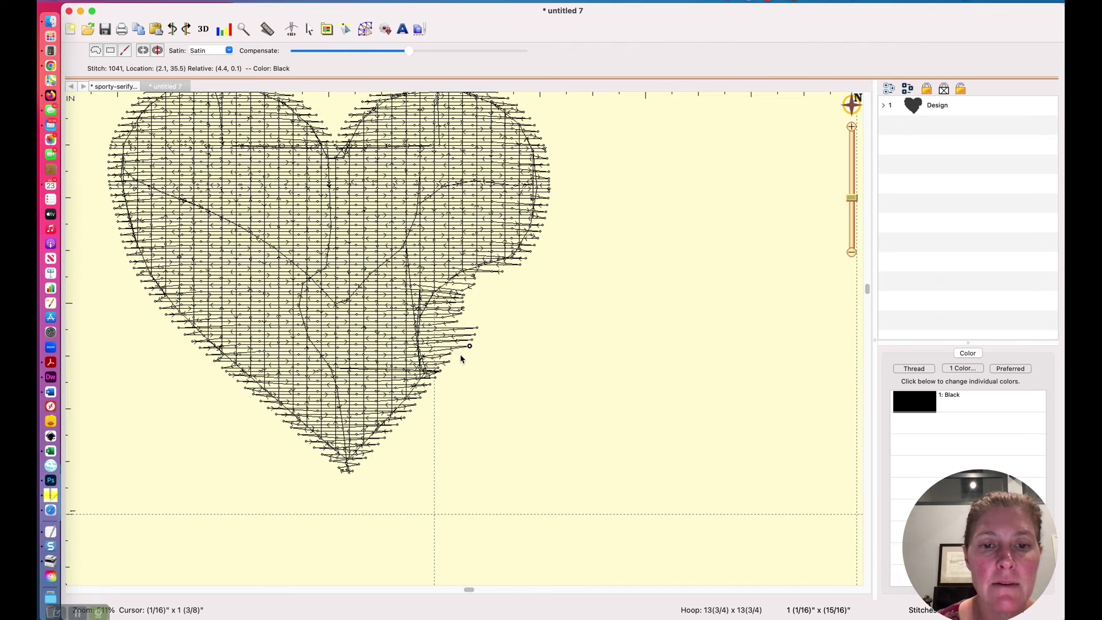
pyautogui.click(463, 357)
pyautogui.click(466, 322)
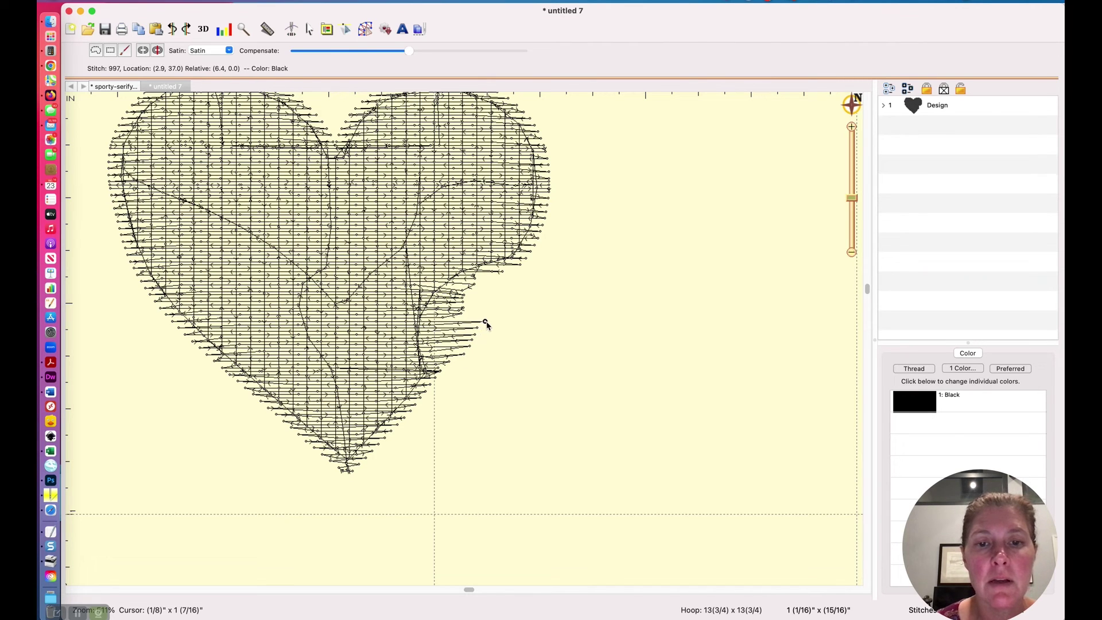
pyautogui.click(480, 319)
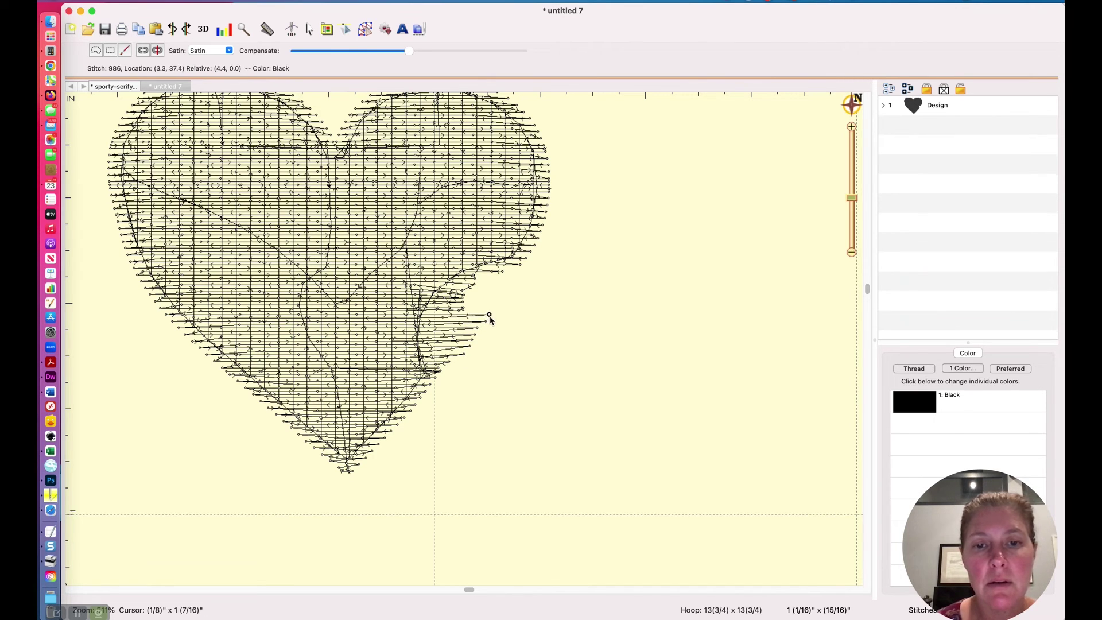
pyautogui.click(464, 312)
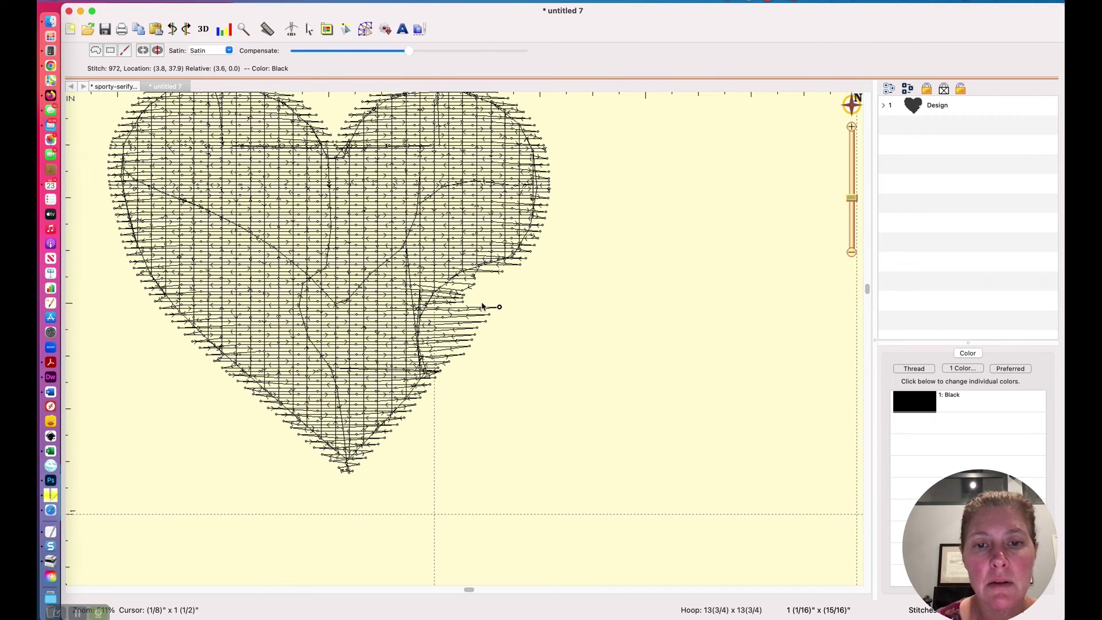
pyautogui.click(467, 304)
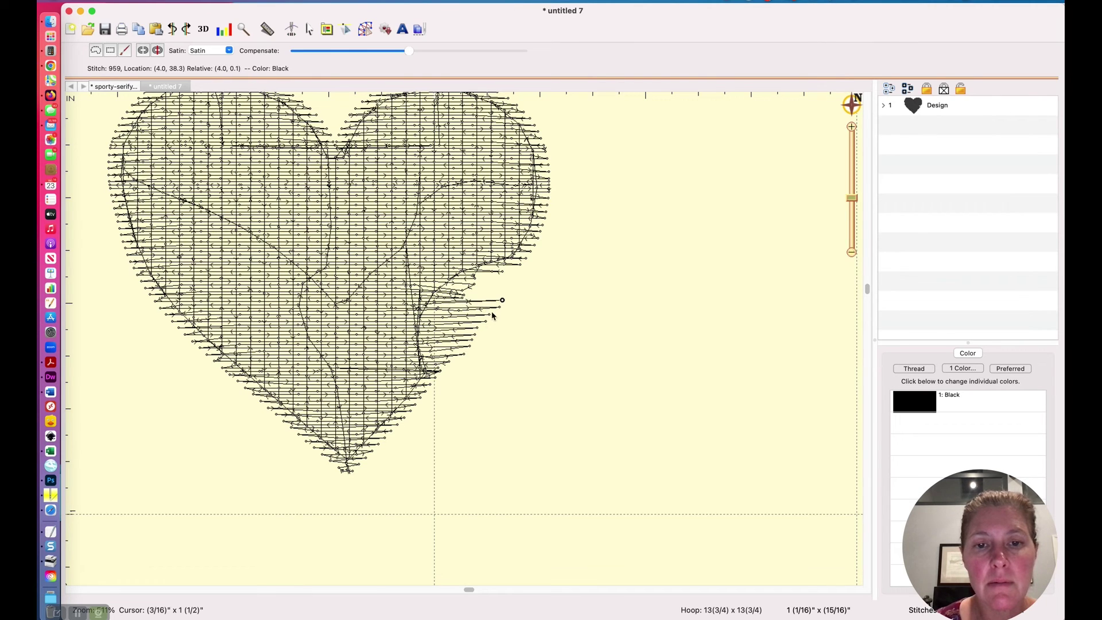
pyautogui.click(466, 343)
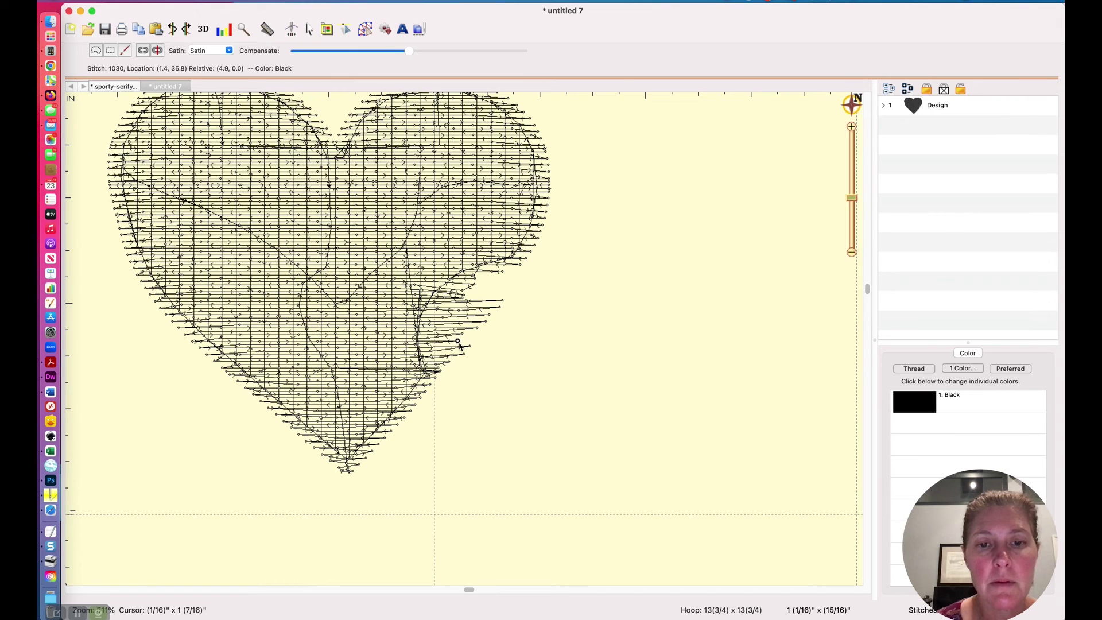
pyautogui.click(452, 344)
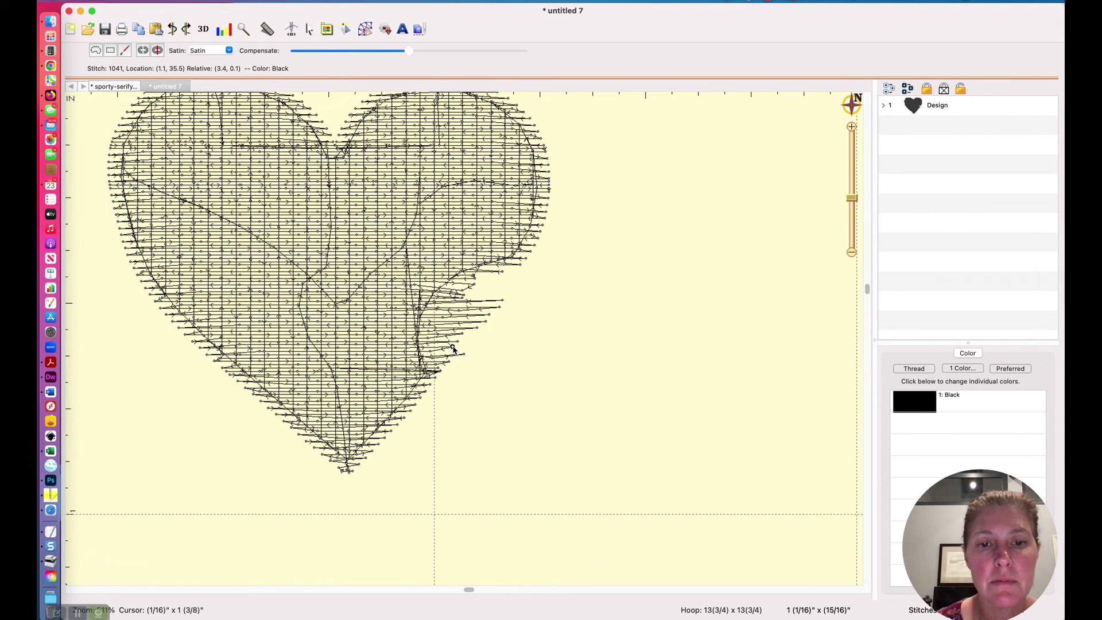
pyautogui.click(449, 356)
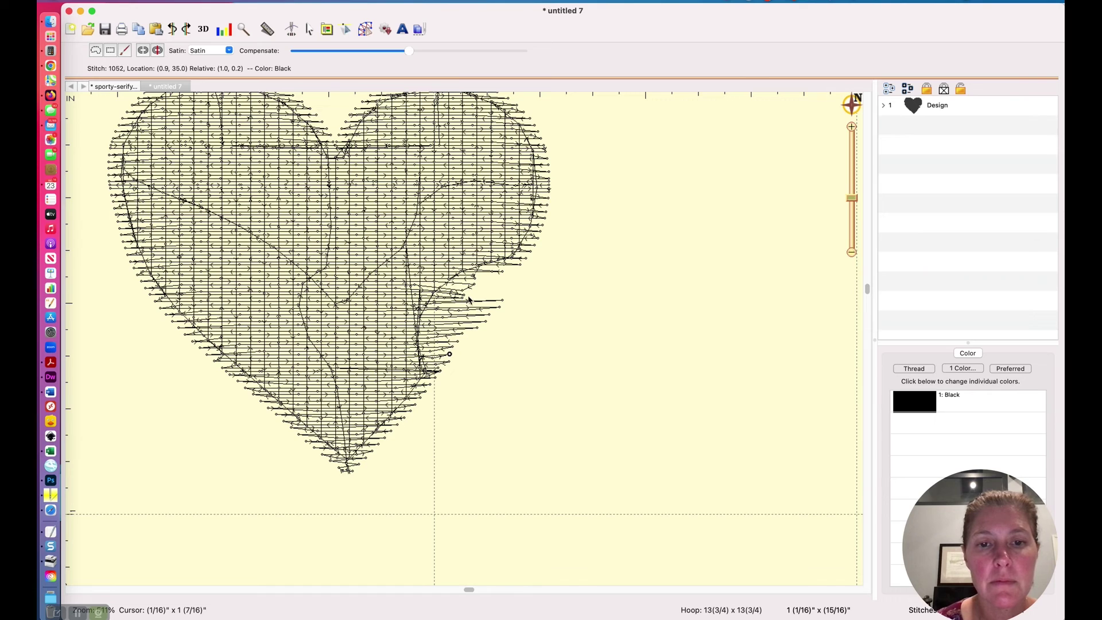
# Pull stitches 906, 920 and 934 out to the heart's outline to close the gap
pyautogui.click(506, 279)
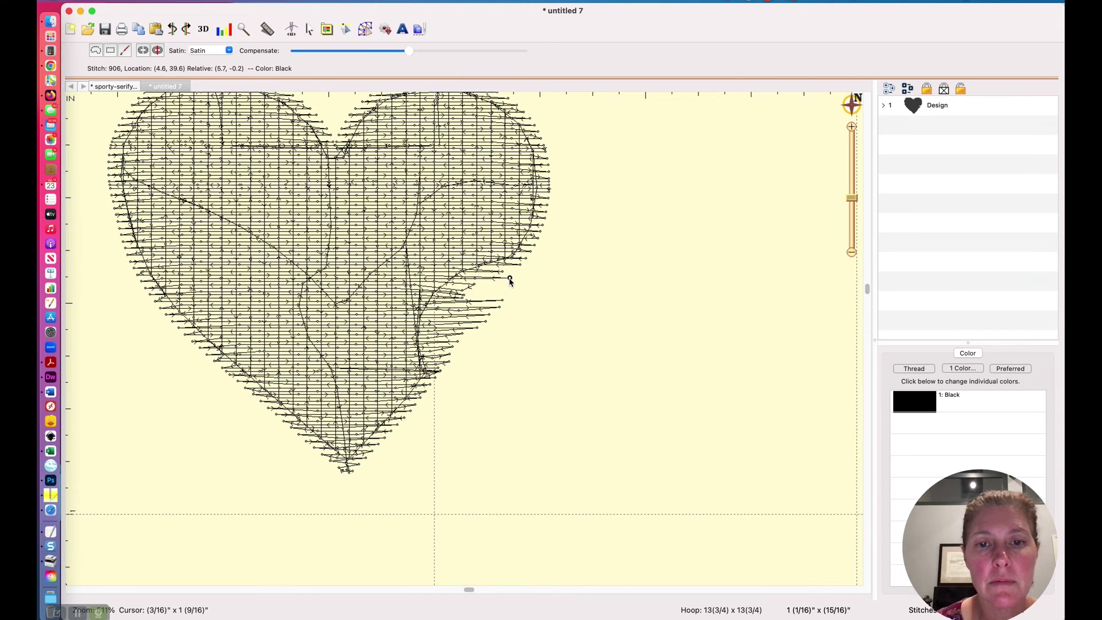
pyautogui.moveTo(506, 278); pyautogui.dragTo(506, 280)
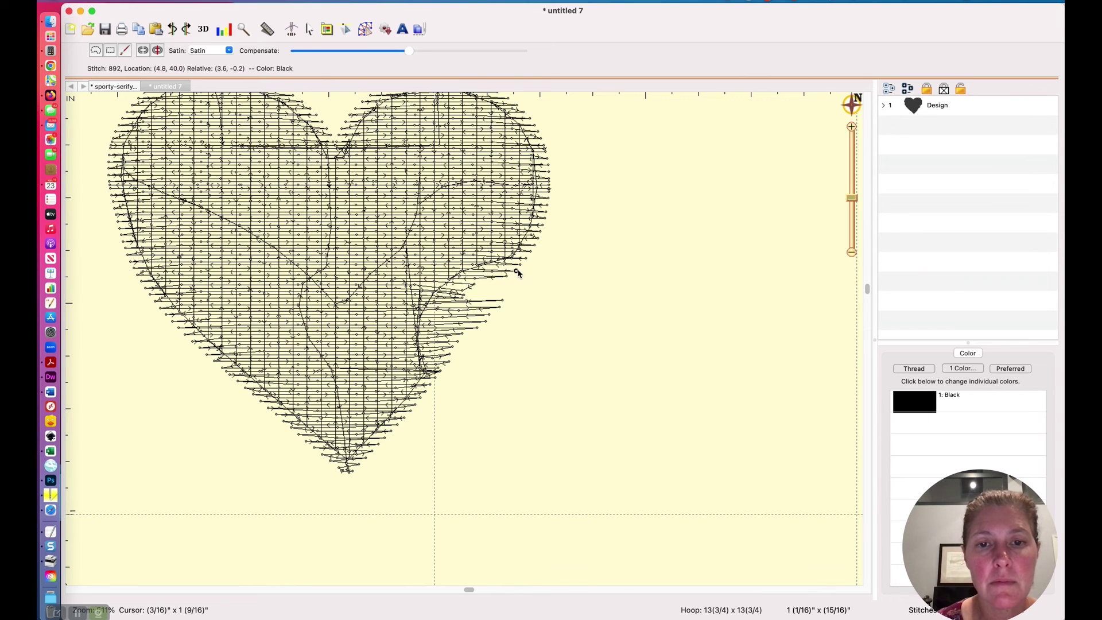
pyautogui.click(507, 291)
pyautogui.moveTo(506, 291); pyautogui.dragTo(509, 281)
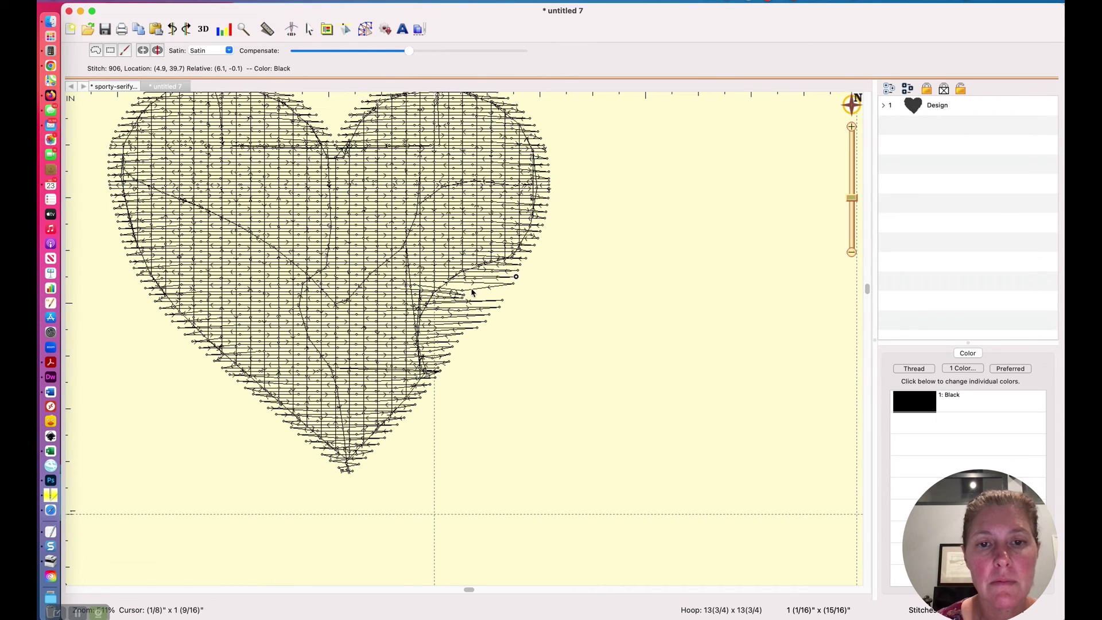
pyautogui.moveTo(469, 300); pyautogui.dragTo(500, 300)
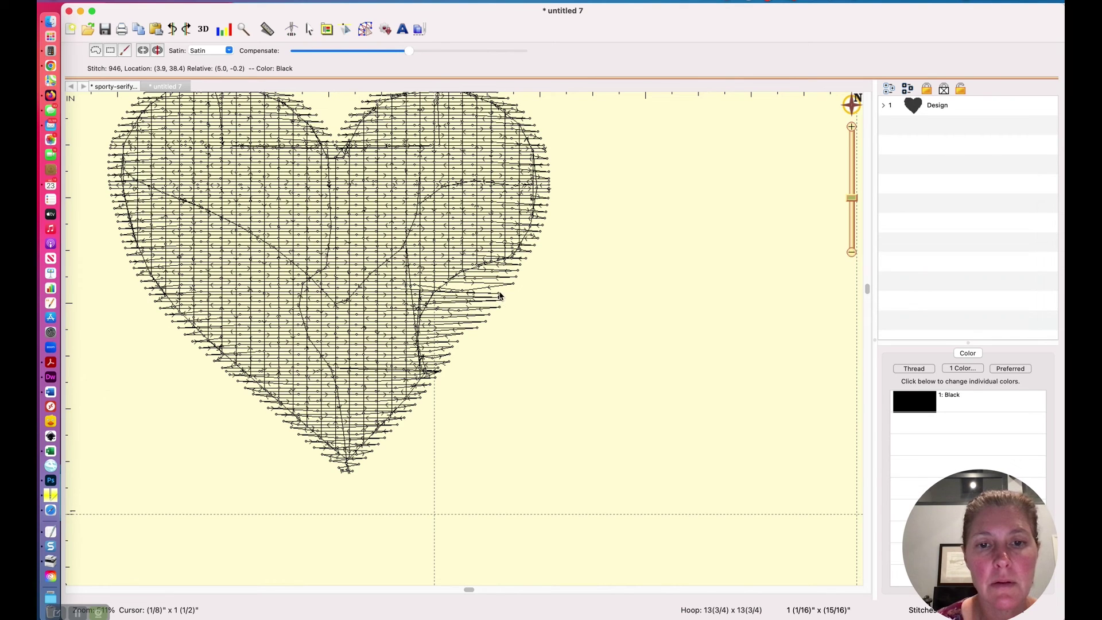
pyautogui.click(507, 291)
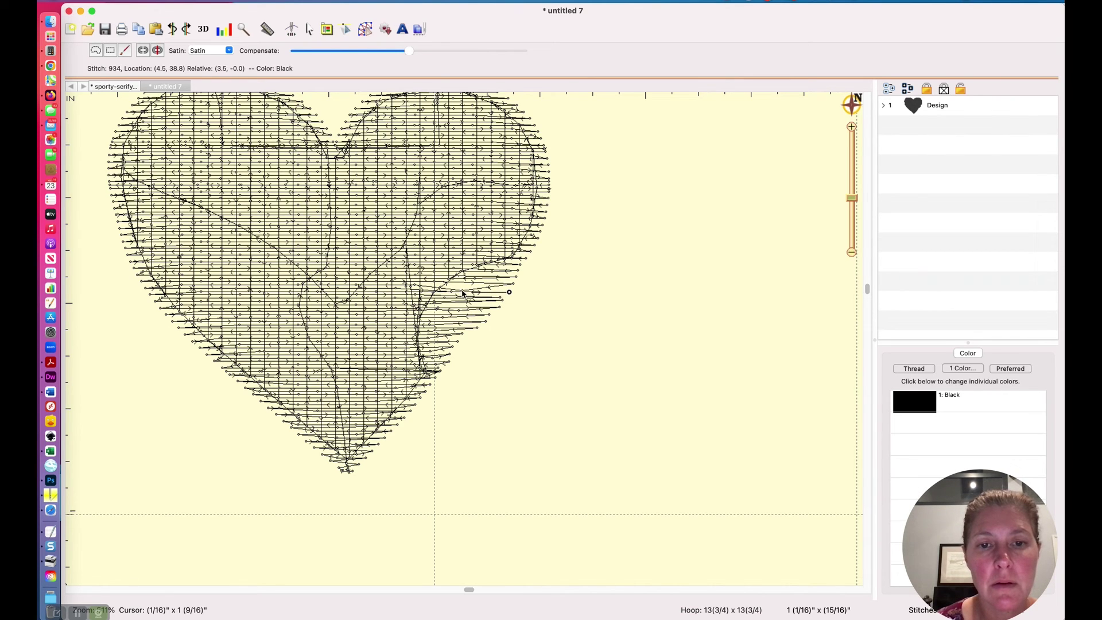
pyautogui.moveTo(463, 295); pyautogui.dragTo(465, 289)
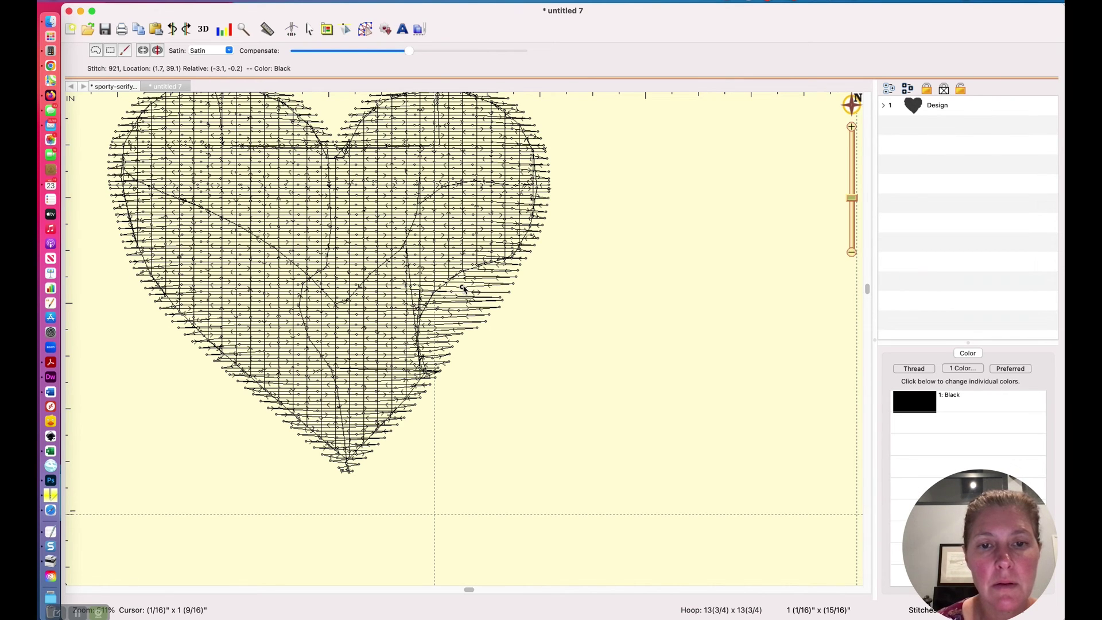
# Check stitches 1041 and 1019, pull stitch 933 outward to smooth the edge, and check stitch 972
pyautogui.click(460, 343)
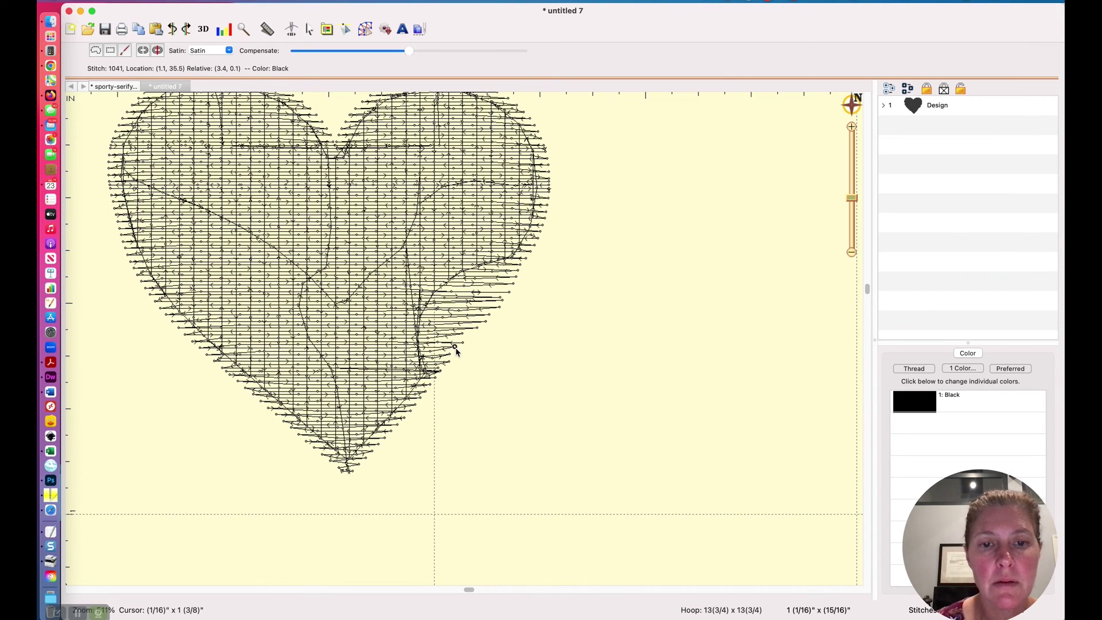
pyautogui.click(469, 335)
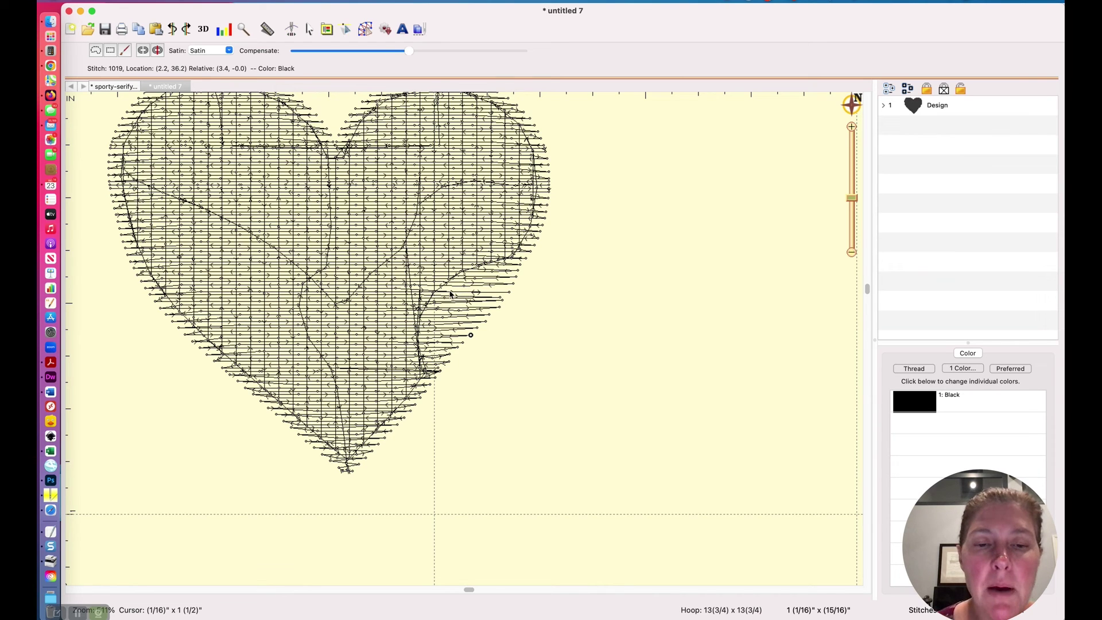
pyautogui.click(469, 295)
pyautogui.moveTo(469, 295); pyautogui.dragTo(484, 292)
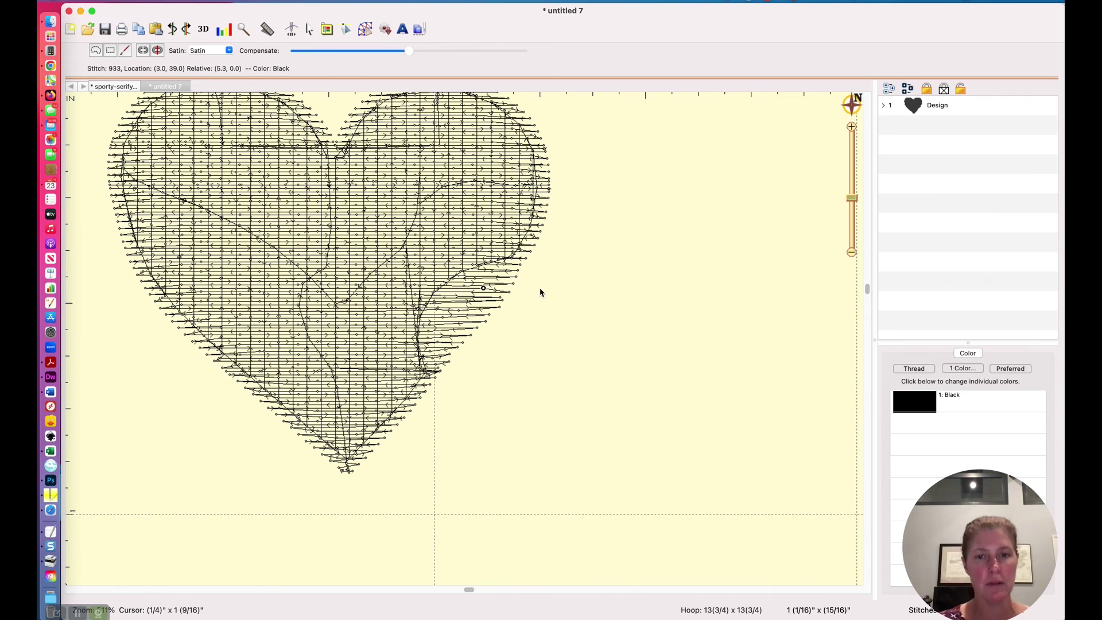
pyautogui.click(493, 309)
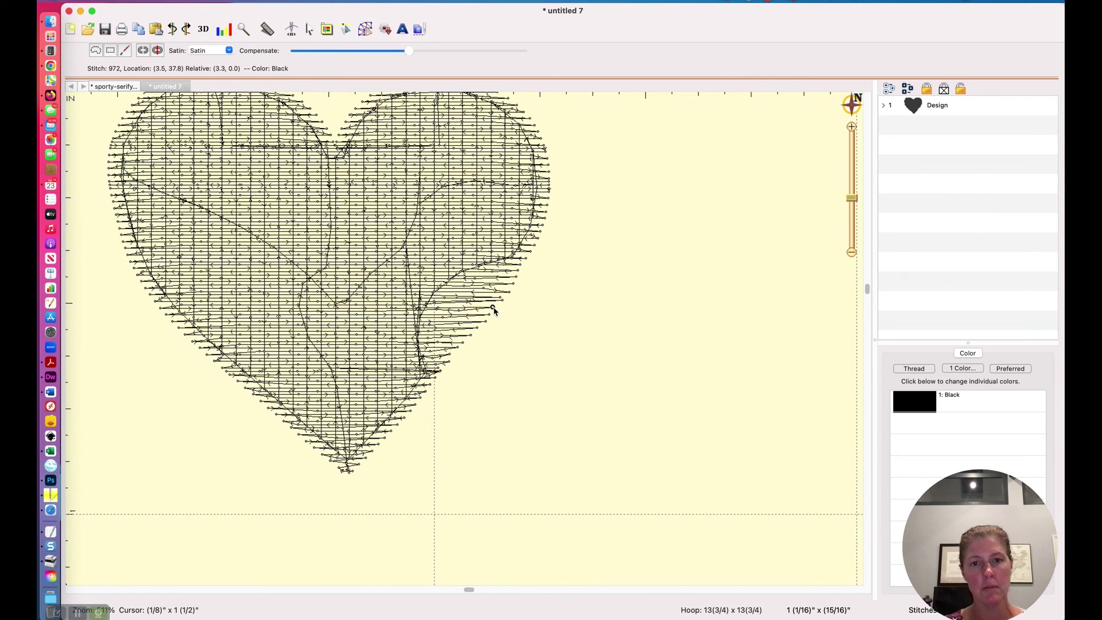
# Preview the repaired heart as realistic thread, toggling 3D with T to compare against stitch lines
pyautogui.click(203, 29)
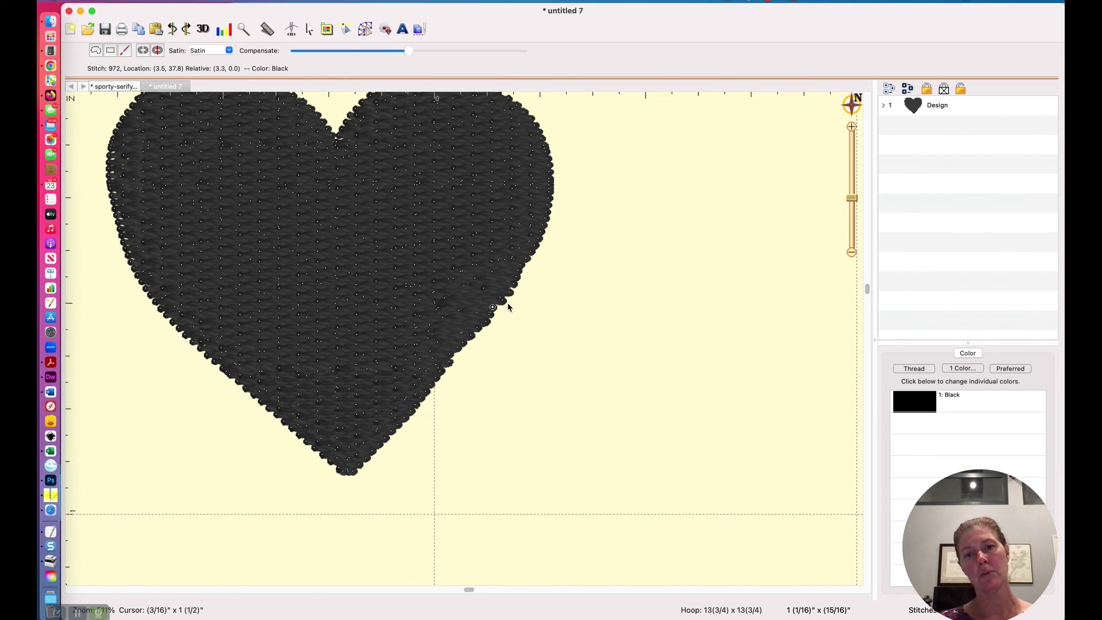
pyautogui.press('t')
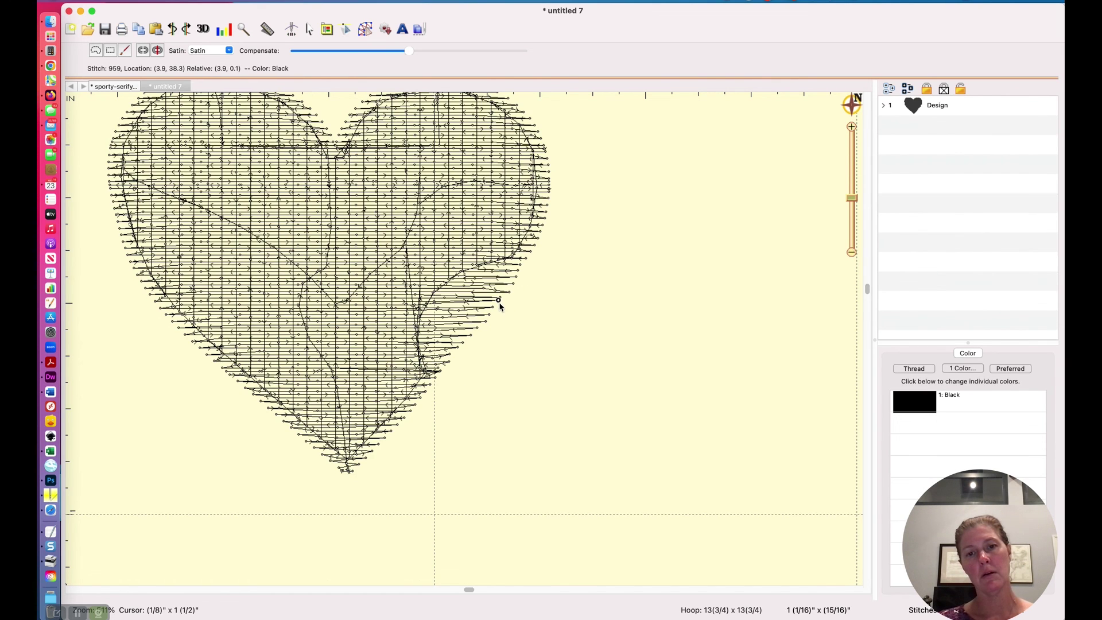
pyautogui.press('t')
pyautogui.press('t')
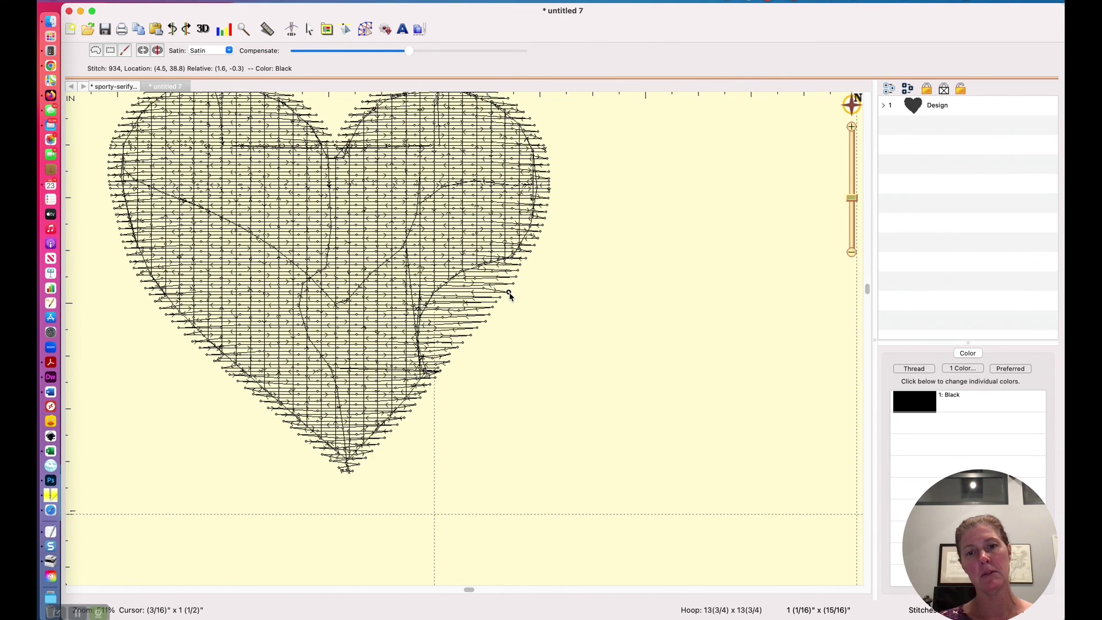
pyautogui.press('t')
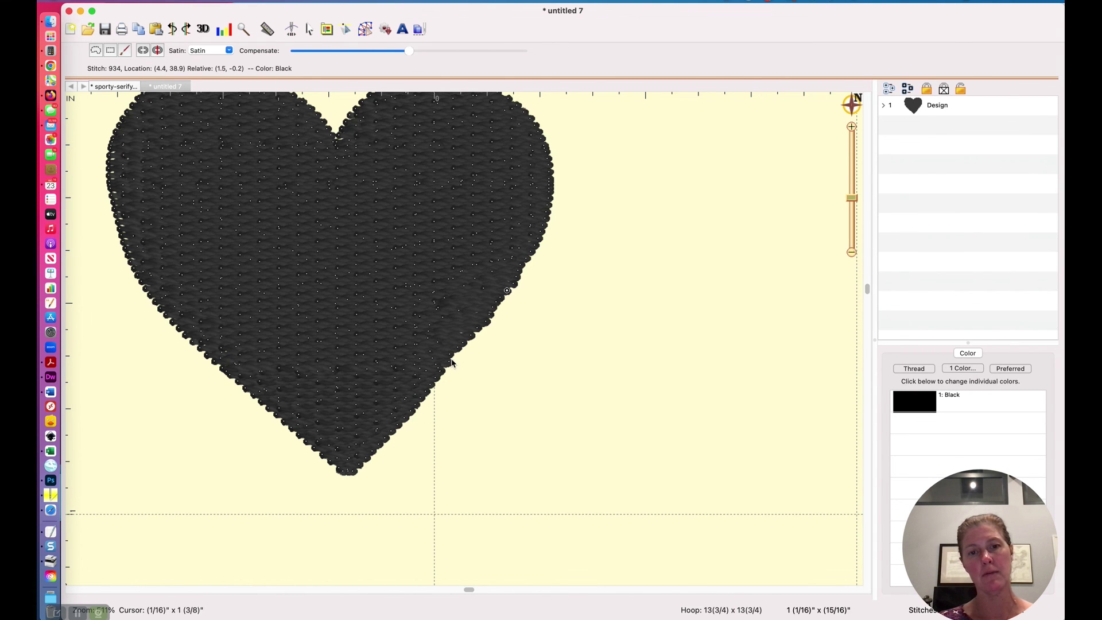
pyautogui.press('t')
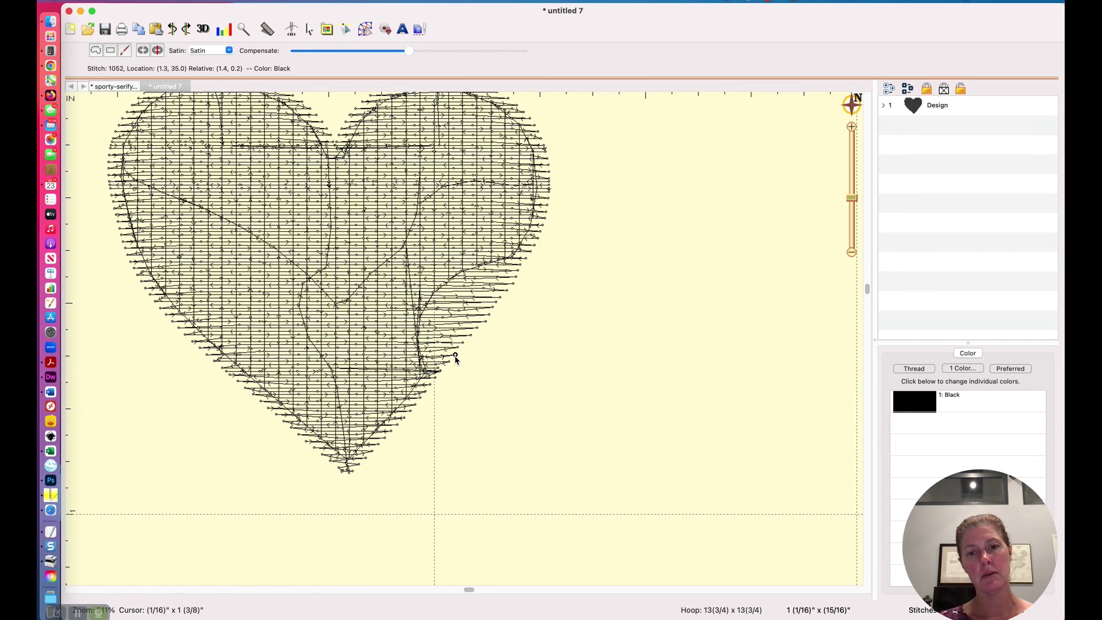
pyautogui.press('t')
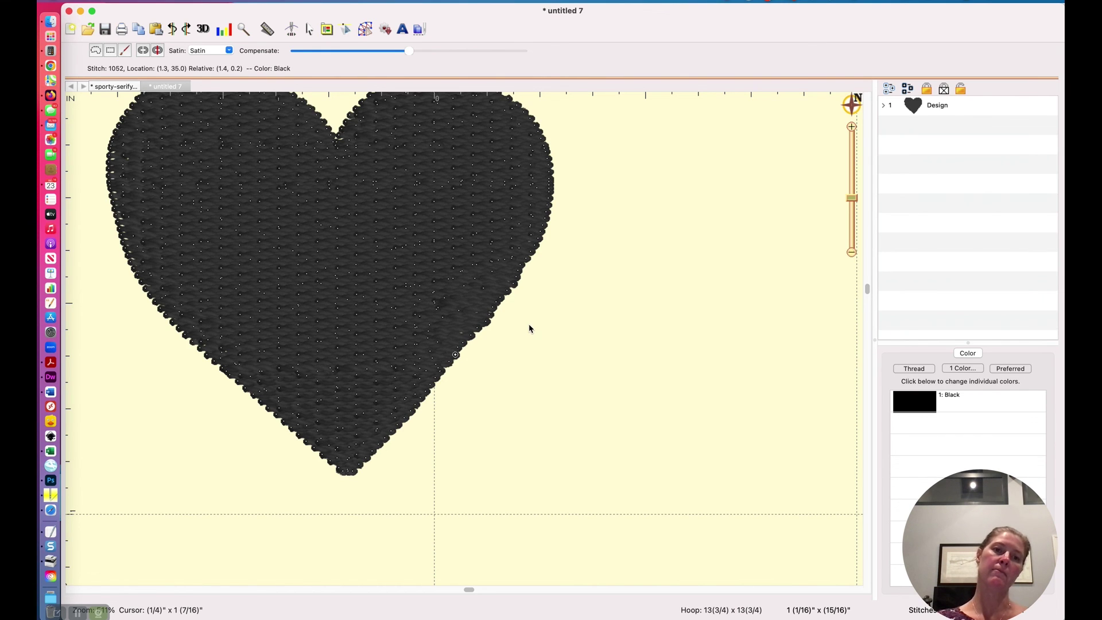